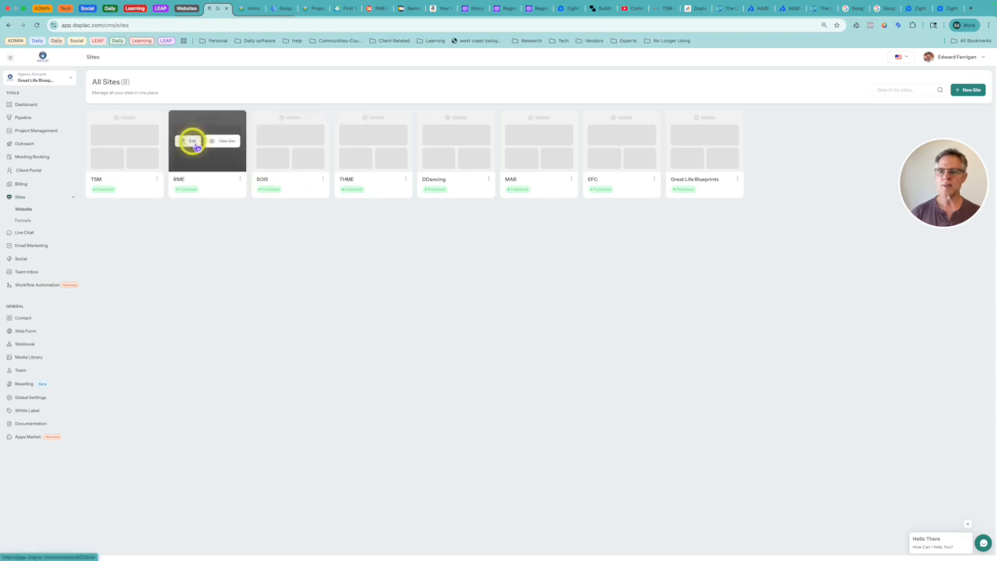
Open the RME site's Blog Master page for editing and display its list of reusable components
left_click(195, 143)
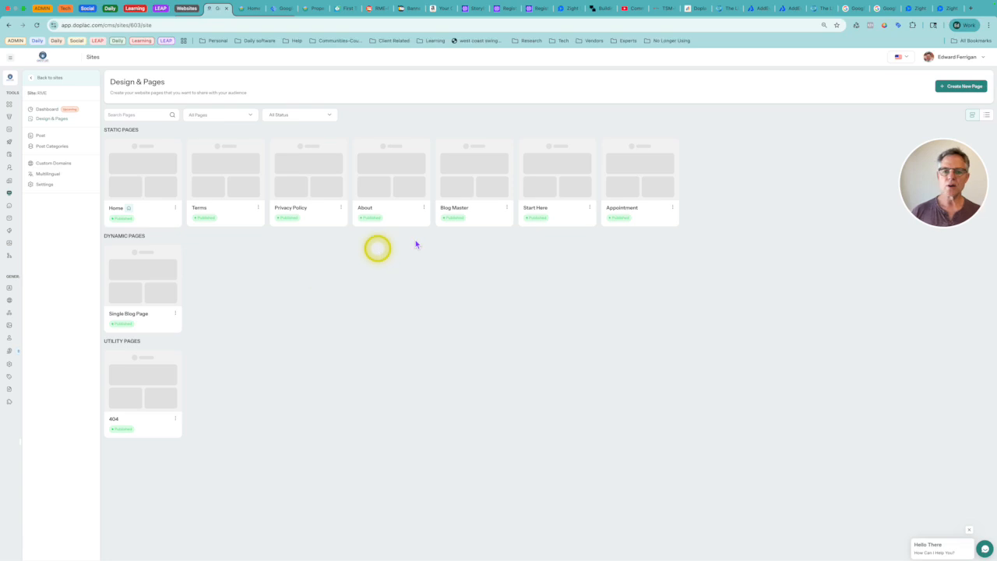
mouse_move(472, 150)
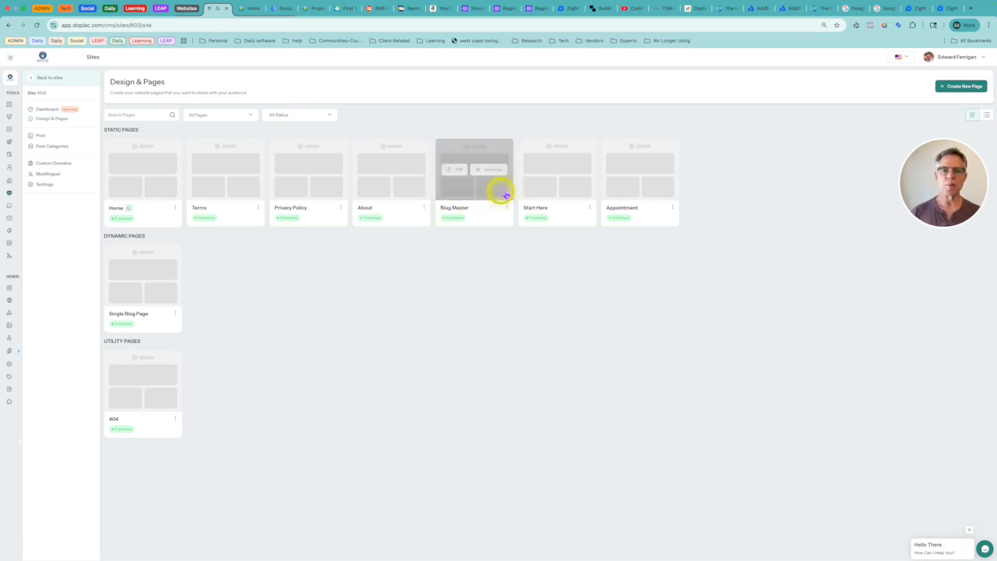
left_click(458, 170)
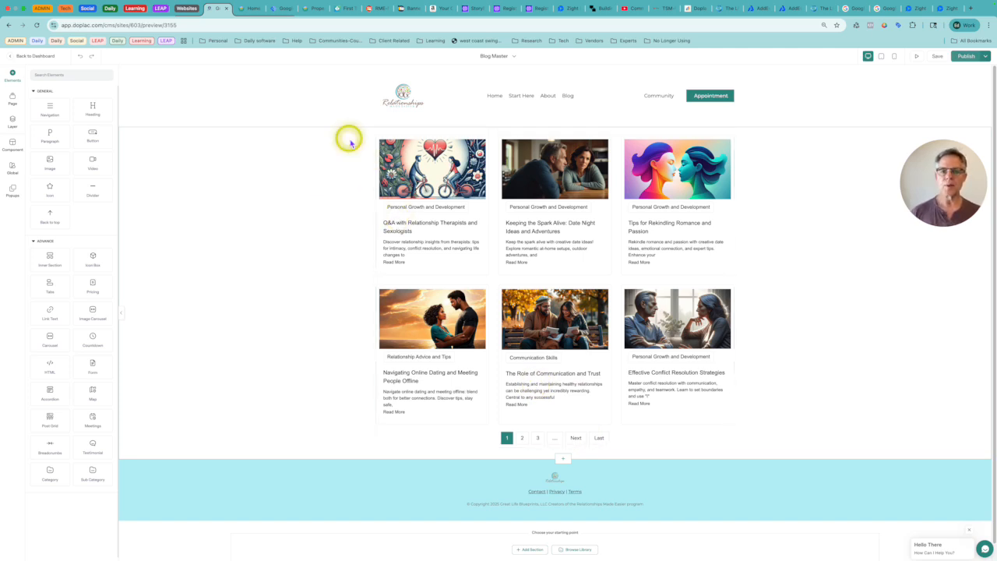
left_click(12, 143)
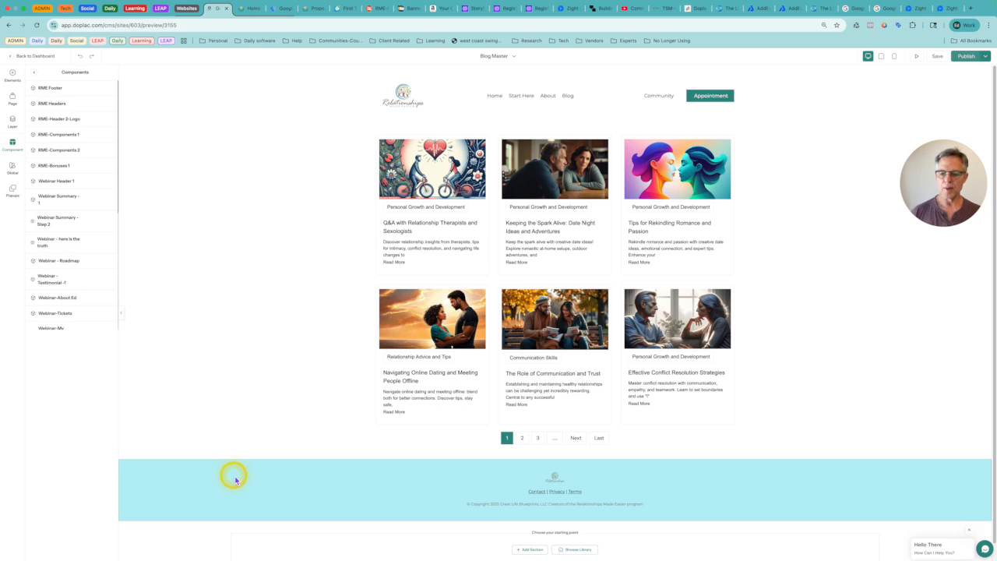
Add a single-column section directly below the page header
left_click(565, 128)
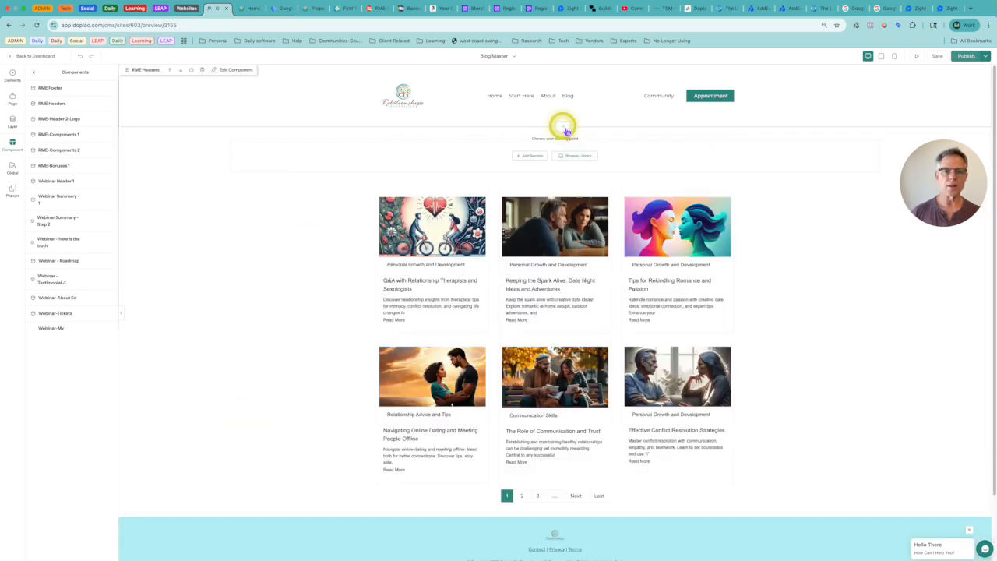
left_click(532, 157)
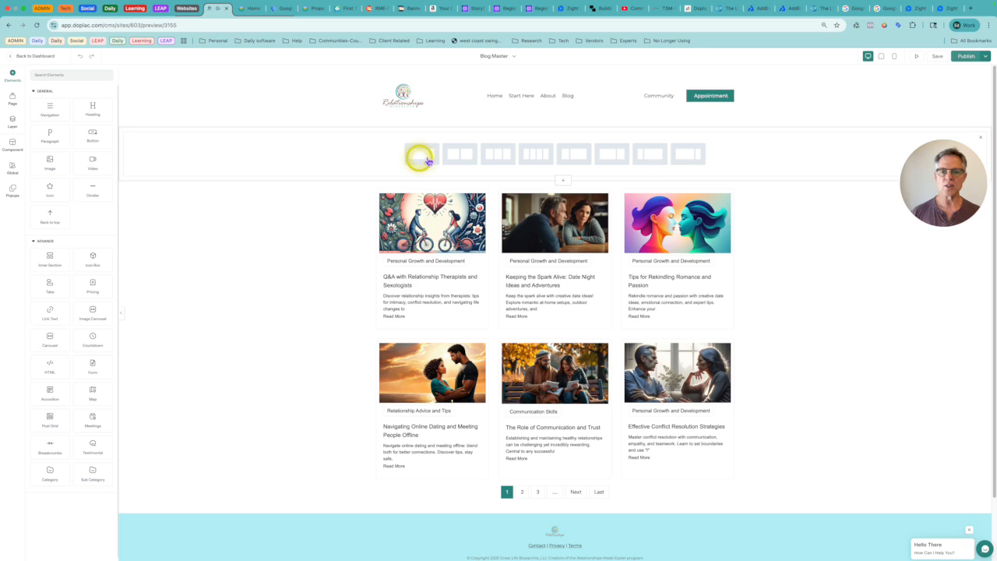
left_click(227, 222)
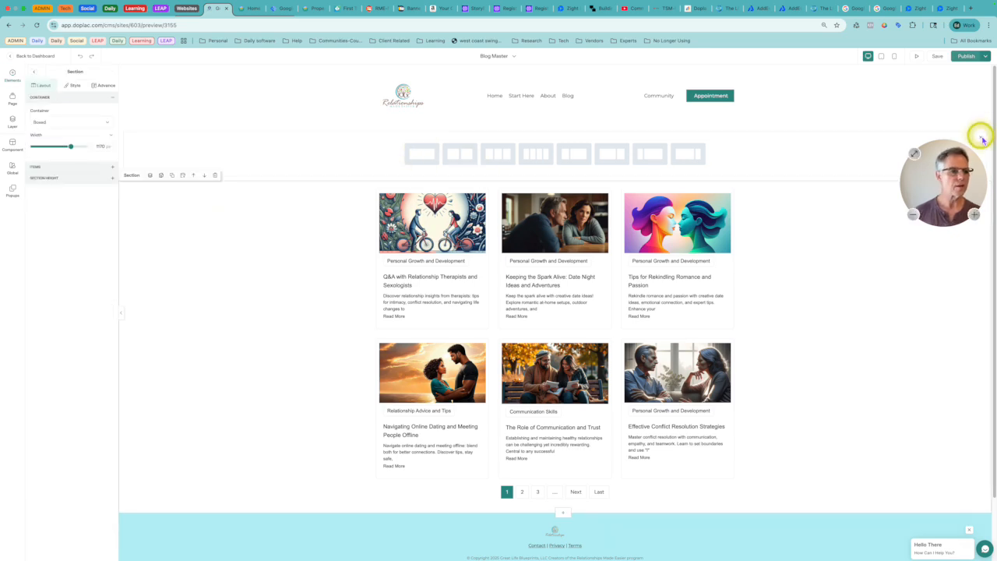
left_click(419, 154)
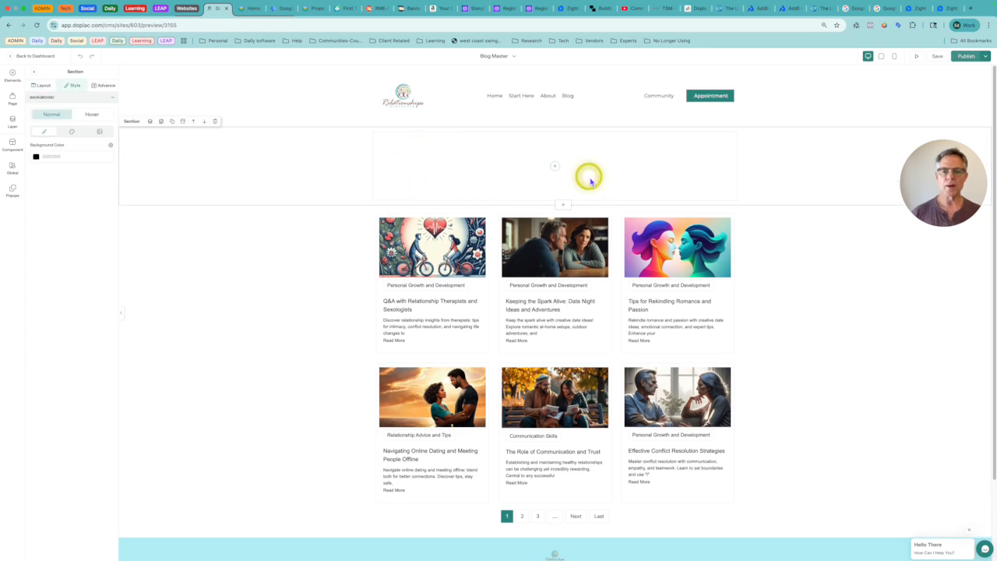
Insert a Post Grid element into the empty section below the header
left_click(42, 86)
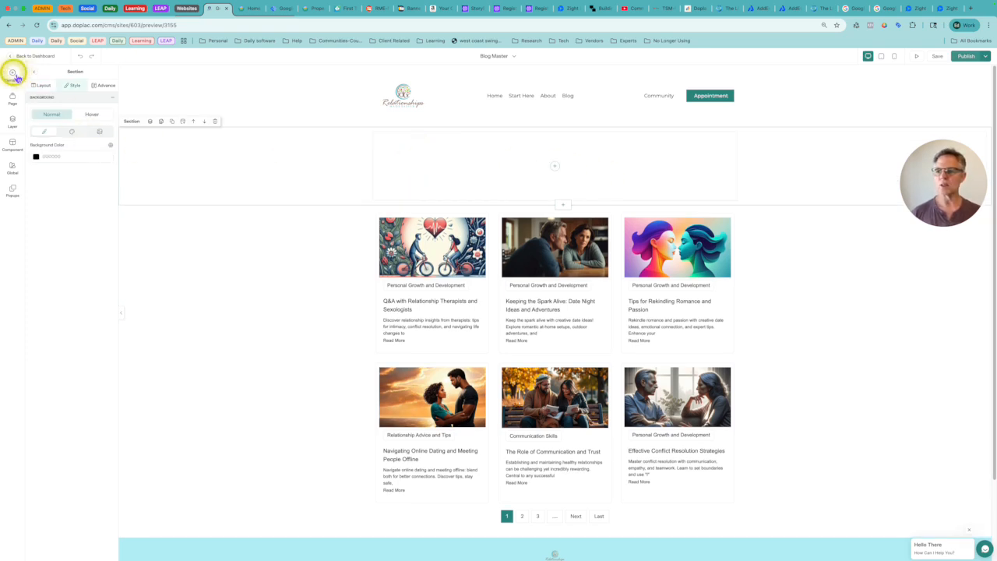
left_click(13, 74)
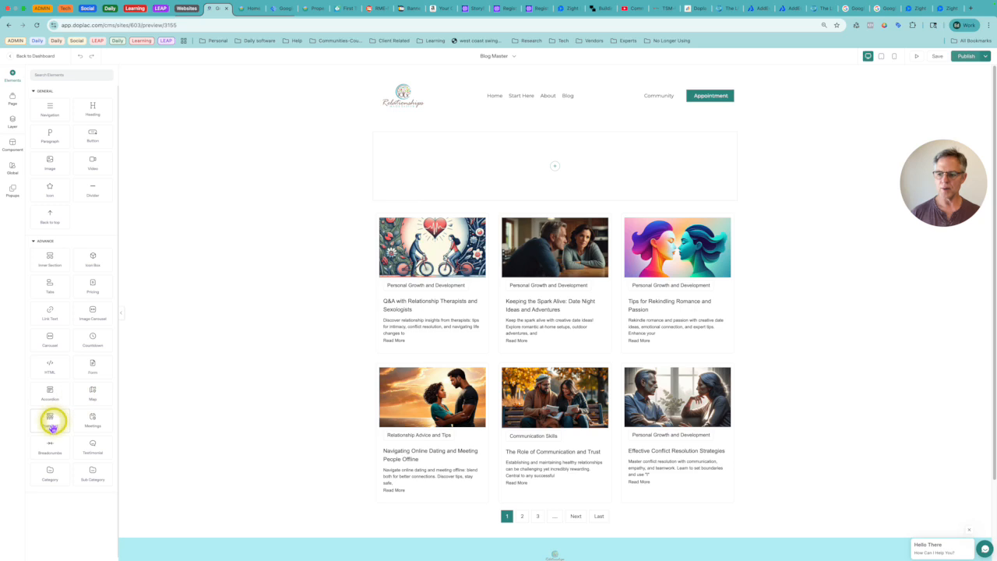
left_click_drag(51, 421, 538, 152)
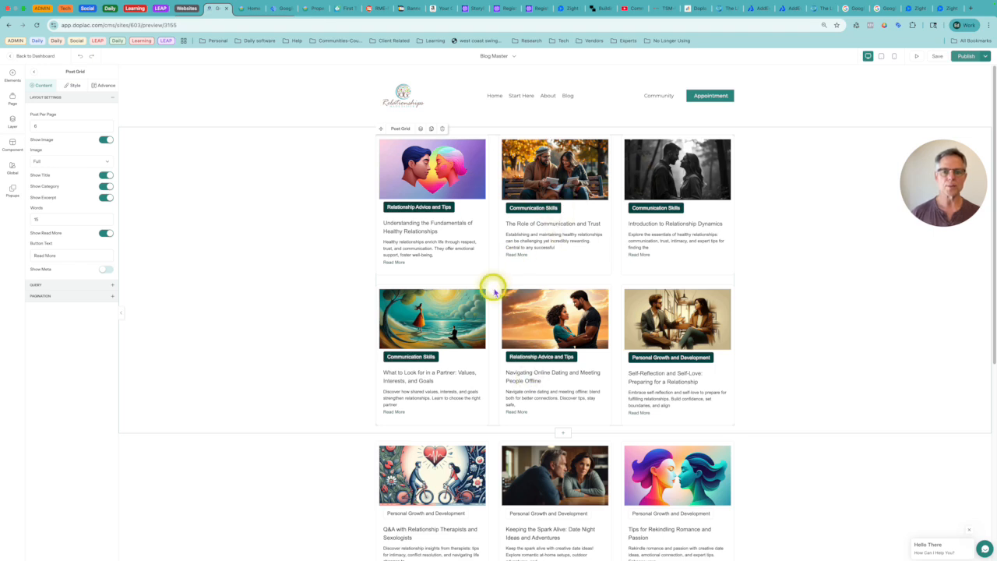
Delete the newly inserted Post Grid and the empty section that held it
left_click(442, 130)
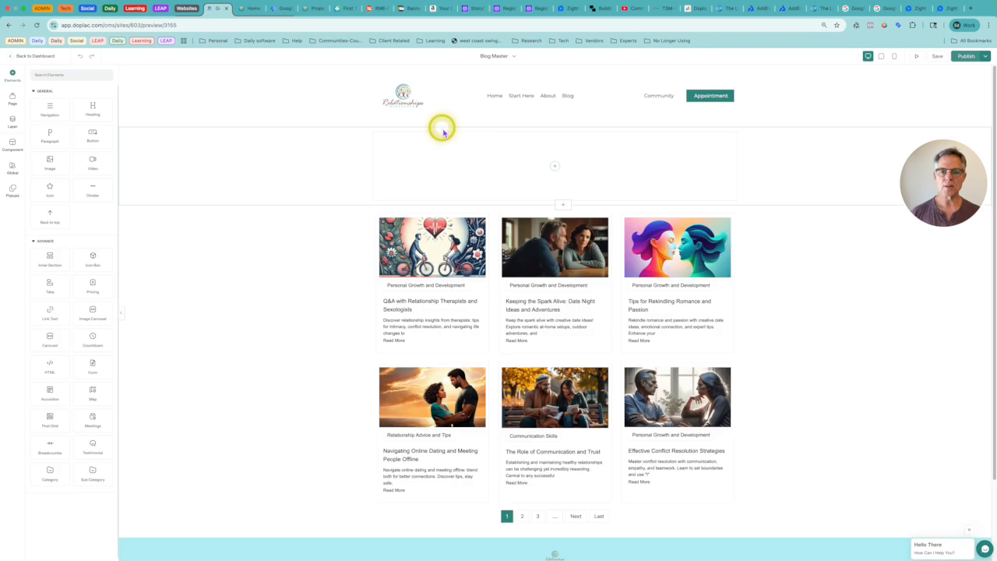
left_click(831, 149)
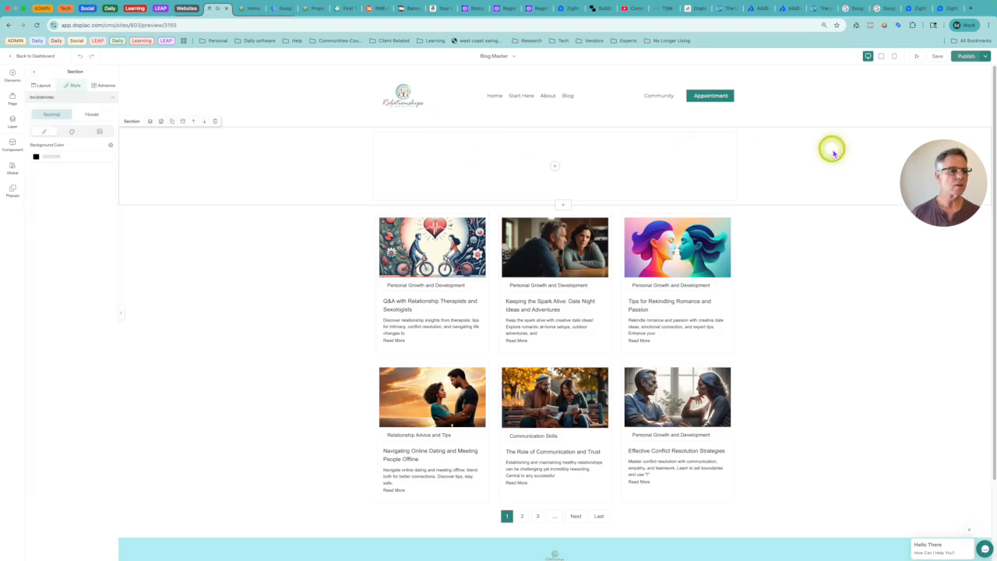
left_click(216, 123)
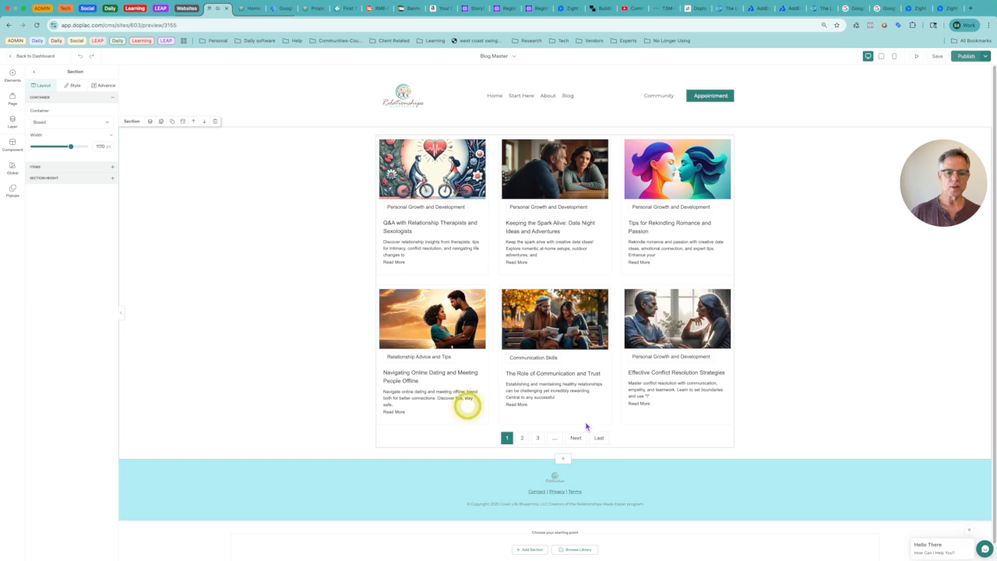
Set the original blog post grid to show 6 posts per page
left_click(534, 444)
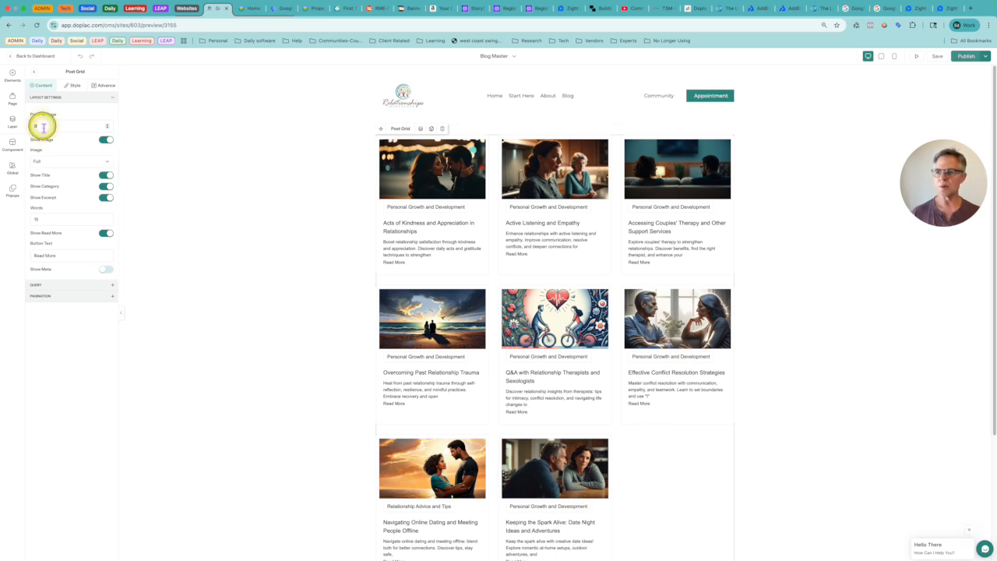
type("6")
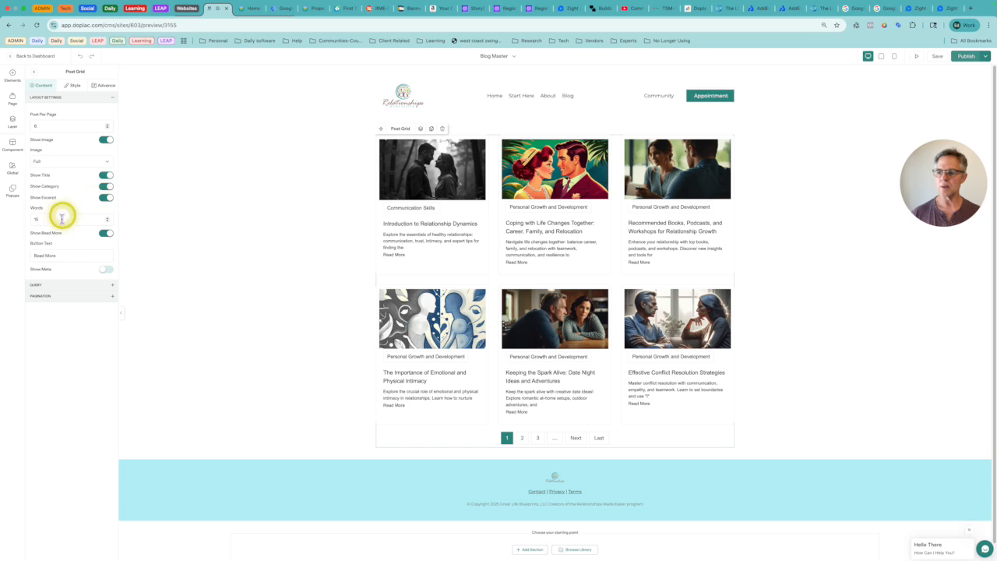
Review the post grid's excerpt word limit, read-more button text, pagination and query settings
left_click(30, 223)
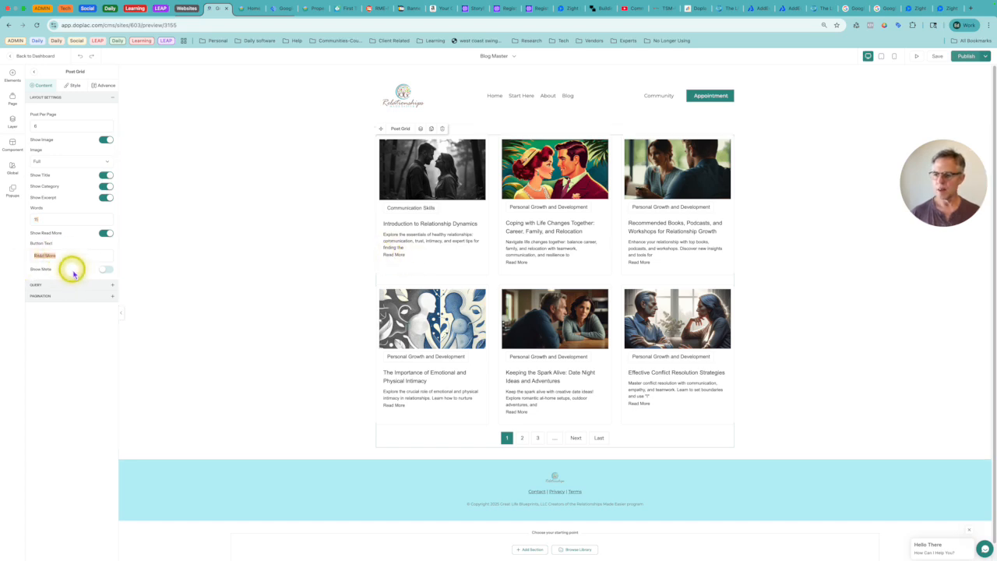
left_click(71, 288)
left_click(69, 286)
left_click(67, 285)
left_click(67, 286)
left_click(65, 297)
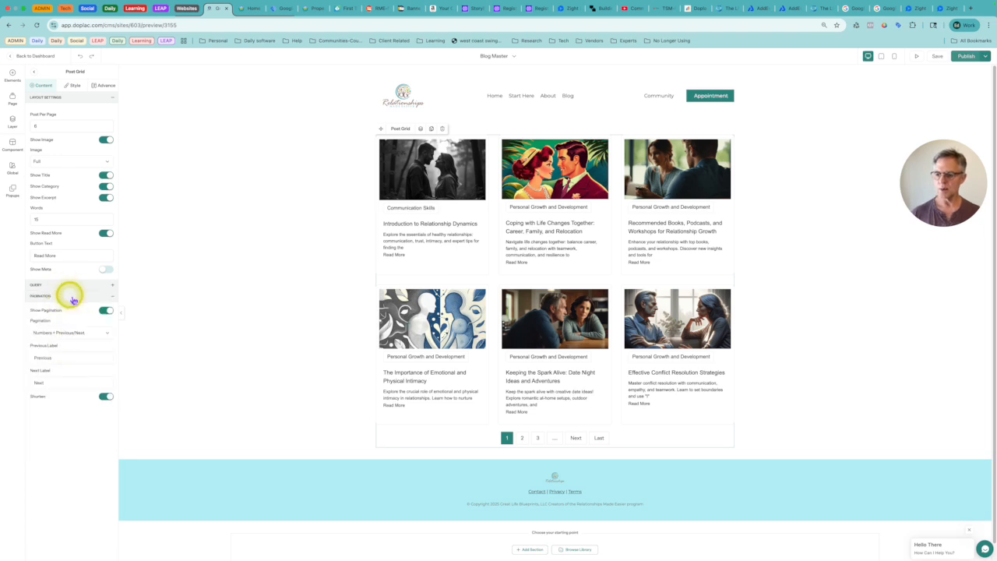
left_click(66, 297)
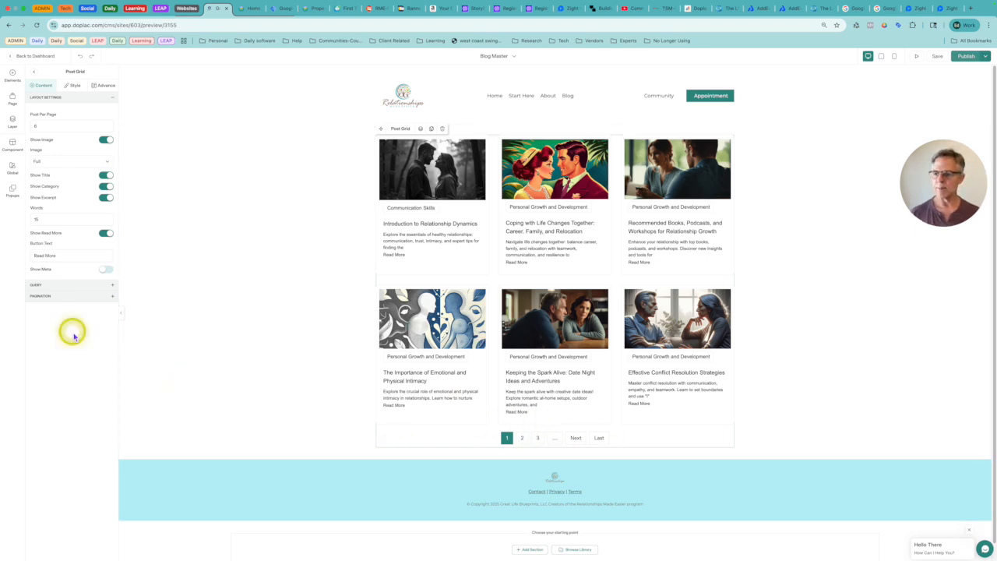
left_click(76, 287)
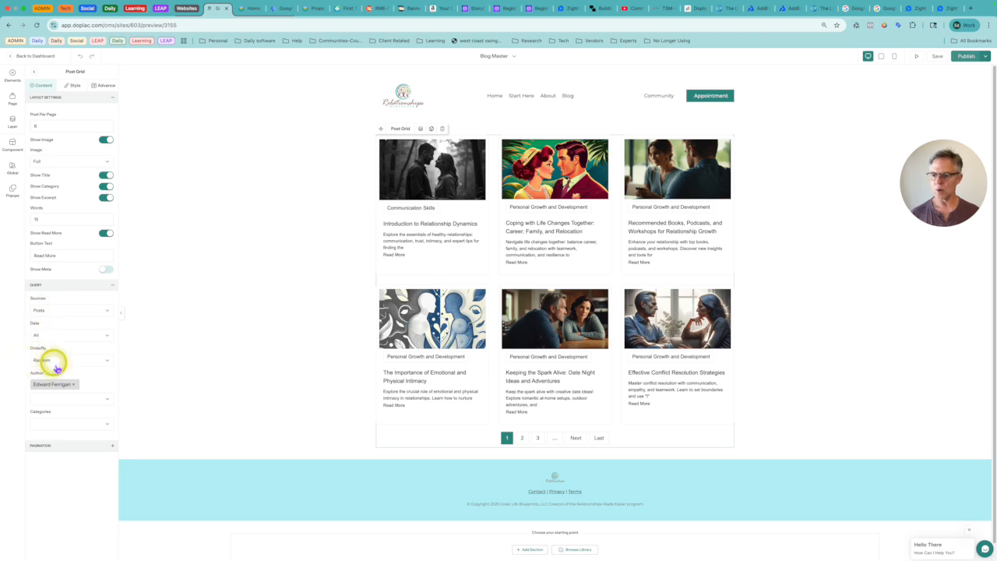
left_click(74, 285)
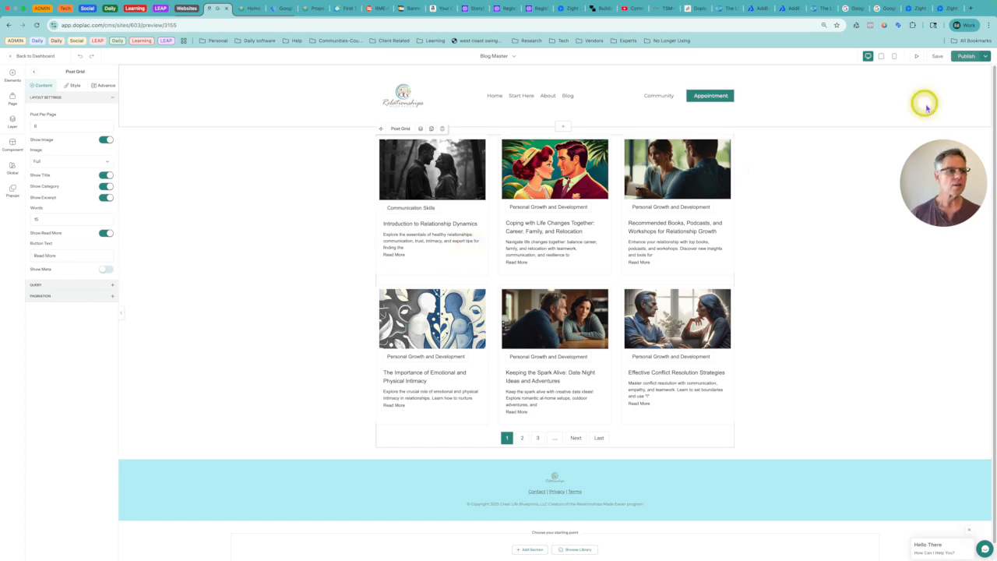
Leave the Blog Master page and open the dynamic Single Blog Page for editing
left_click(43, 57)
left_click(543, 322)
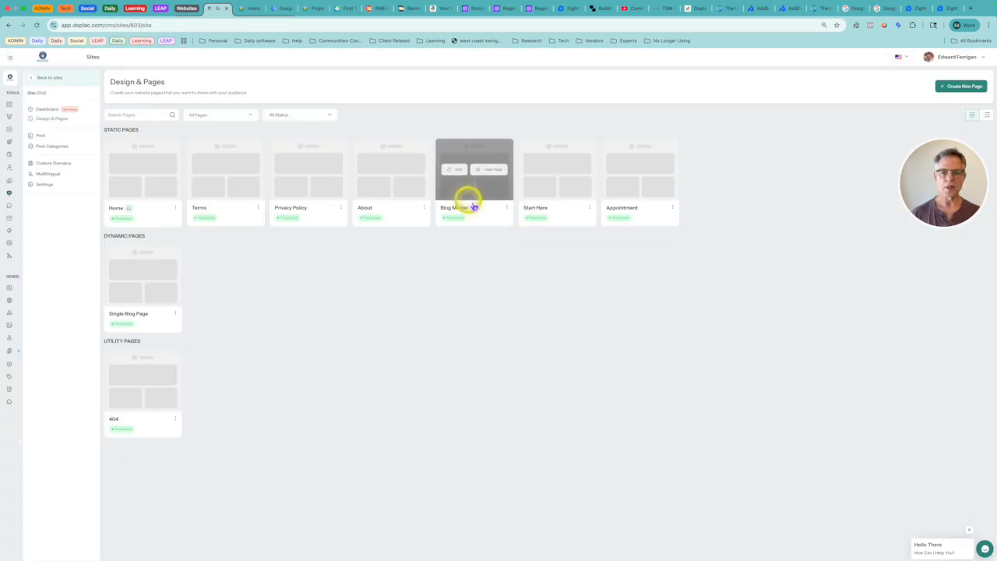
mouse_move(155, 292)
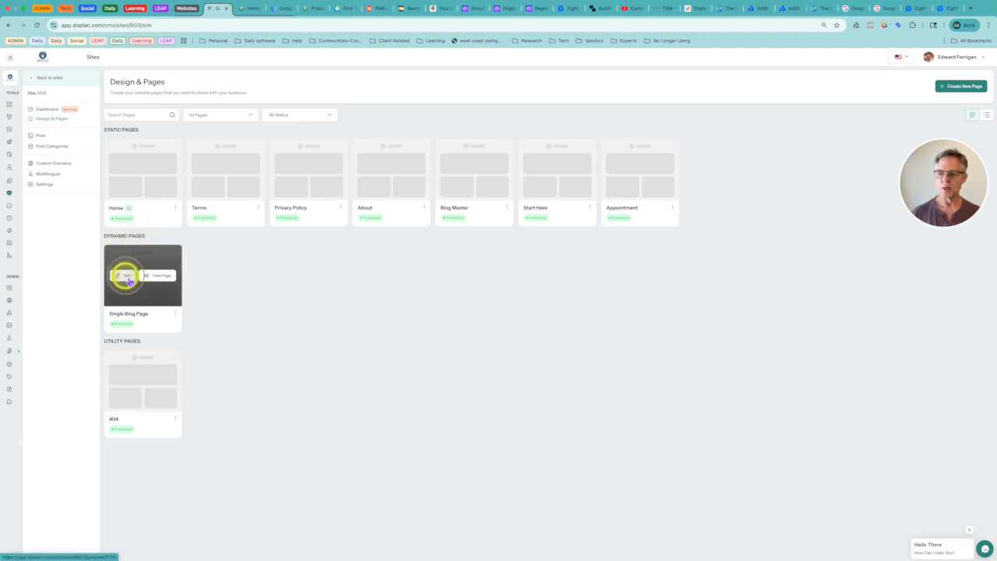
left_click(126, 276)
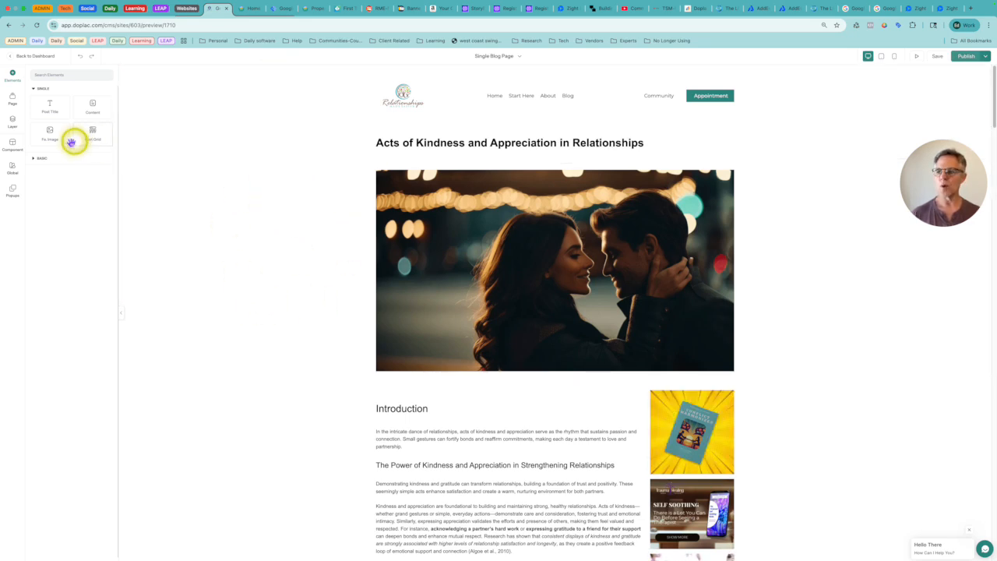
Examine the single blog template's components, available elements, and its title, featured image and content sections
left_click(12, 145)
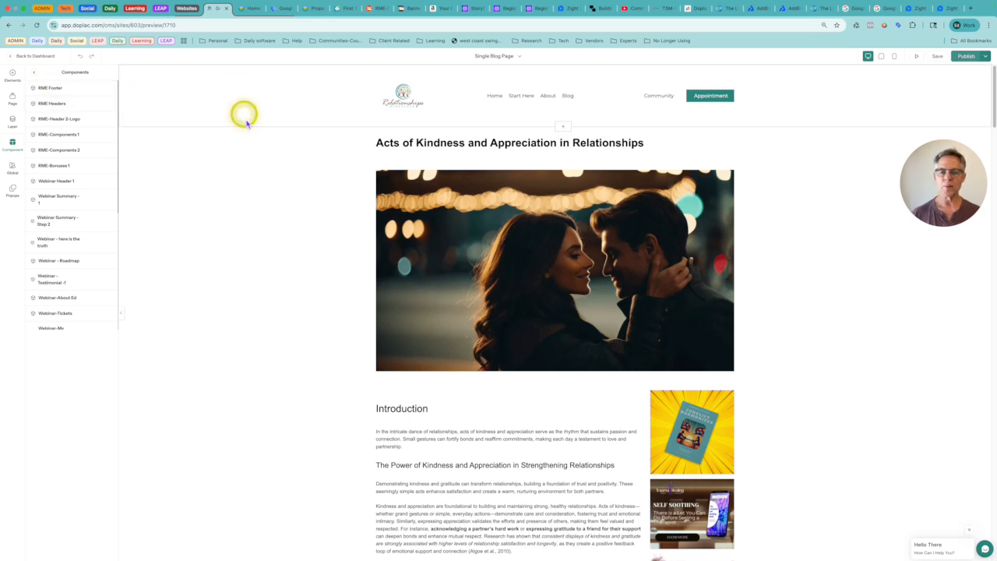
left_click(264, 168)
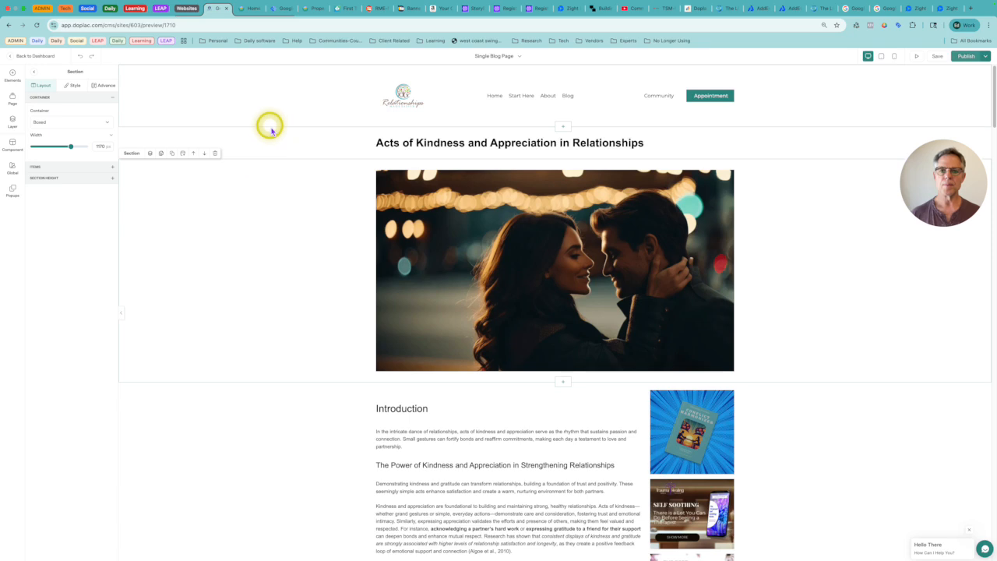
left_click(292, 148)
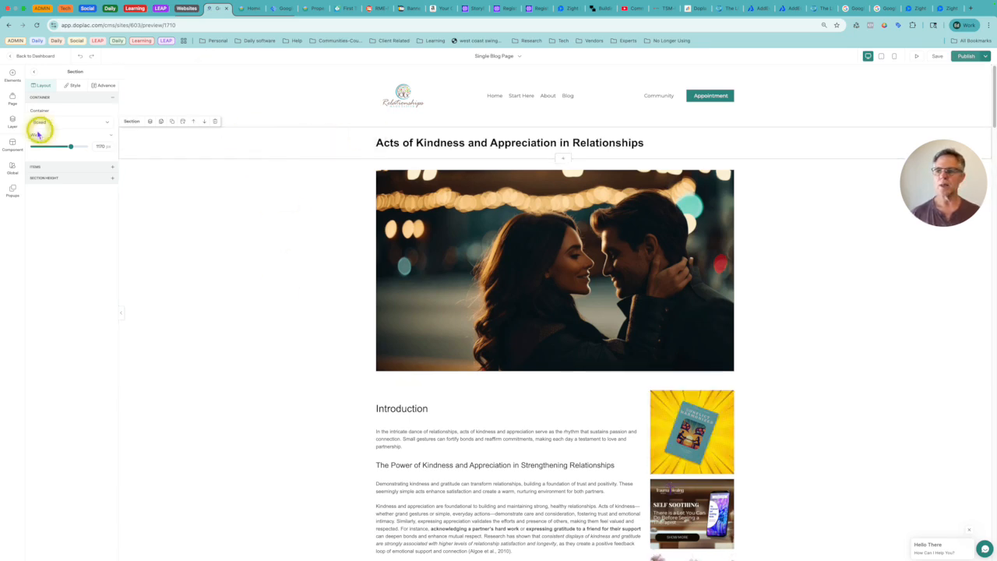
left_click(13, 78)
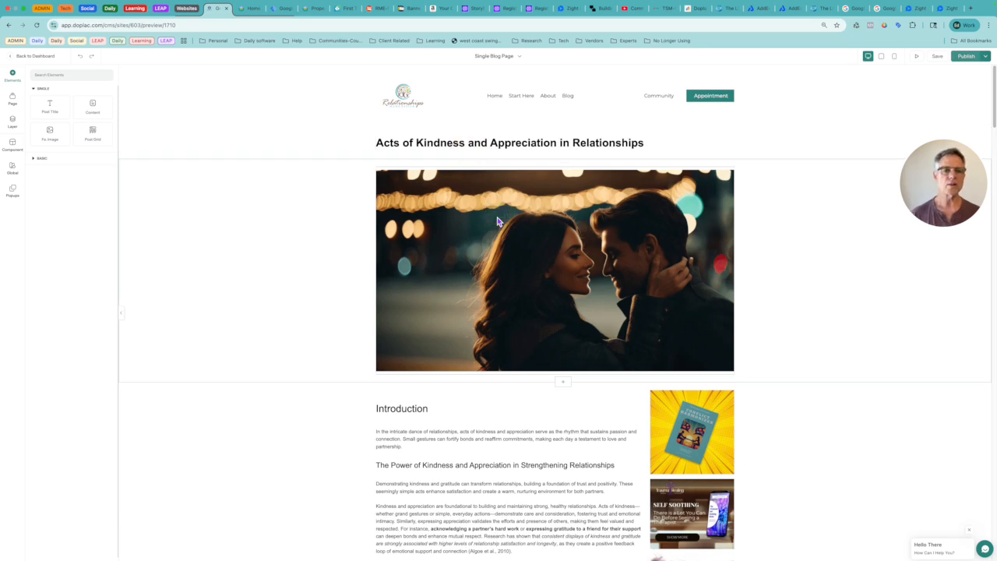
scroll(514, 312, "down", 2)
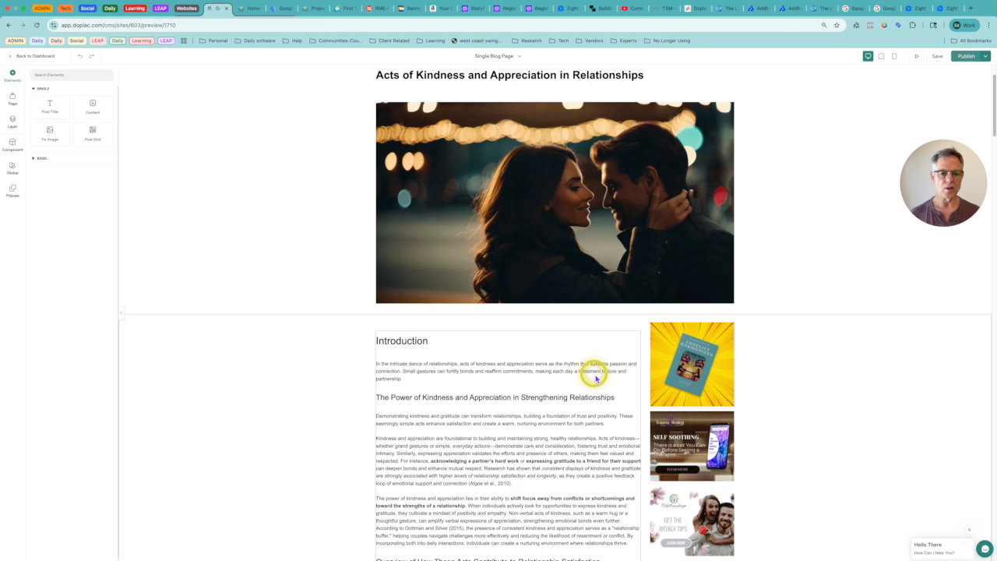
scroll(594, 376, "down", 3)
left_click(312, 270)
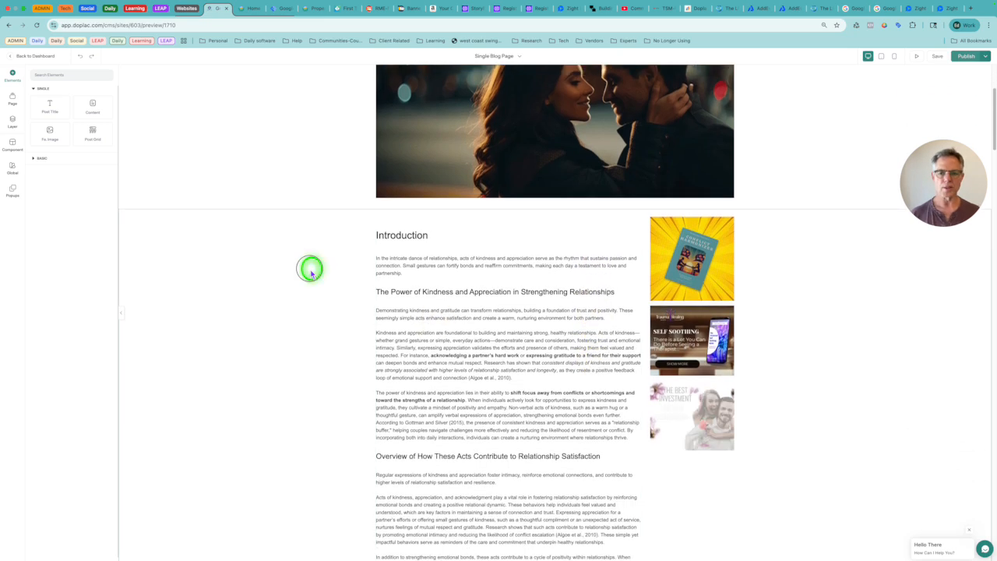
scroll(559, 142, "up", 5)
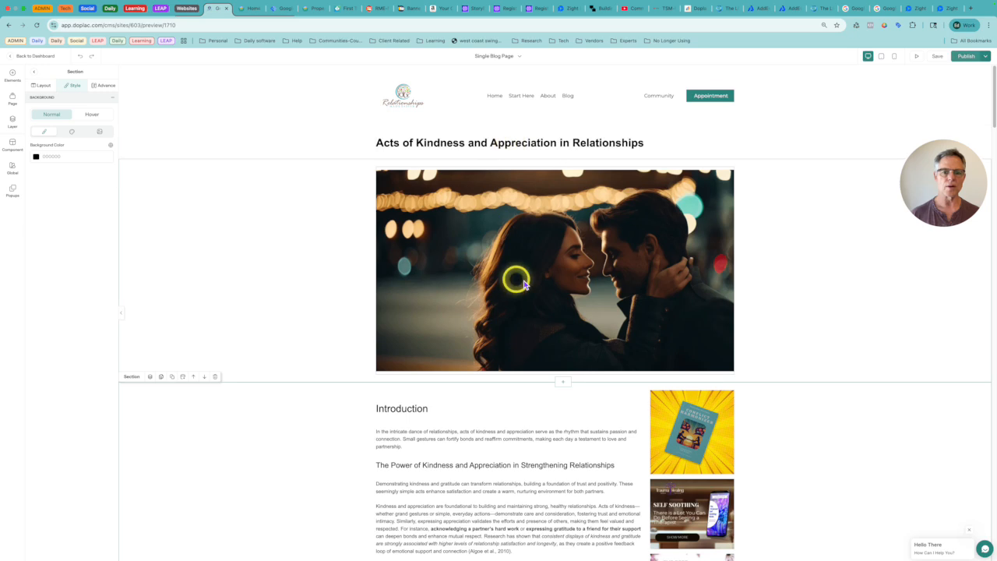
Add a two-column section with a wide first column and narrow second column between the featured image and the article content
left_click(563, 384)
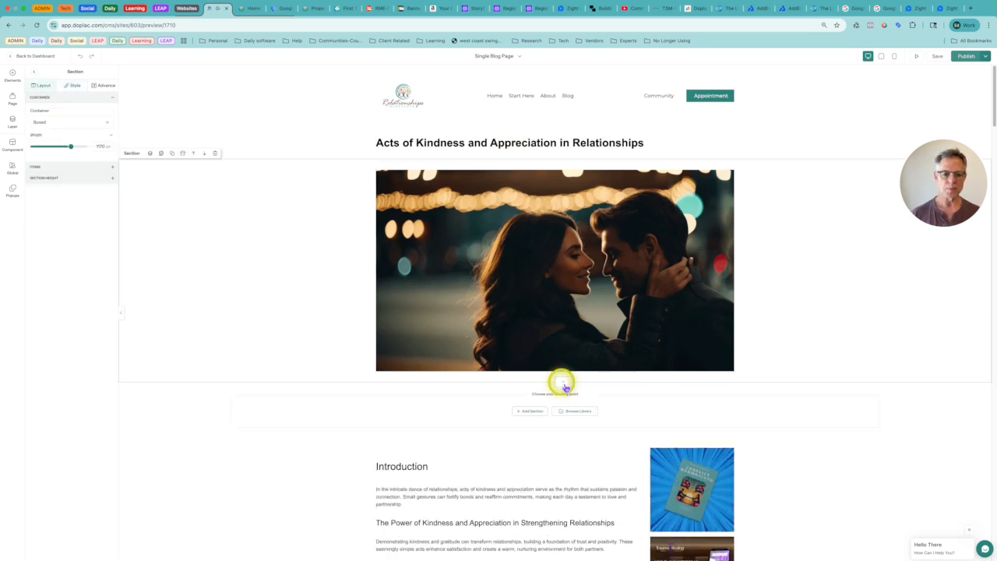
scroll(561, 382, "down", 5)
left_click(531, 212)
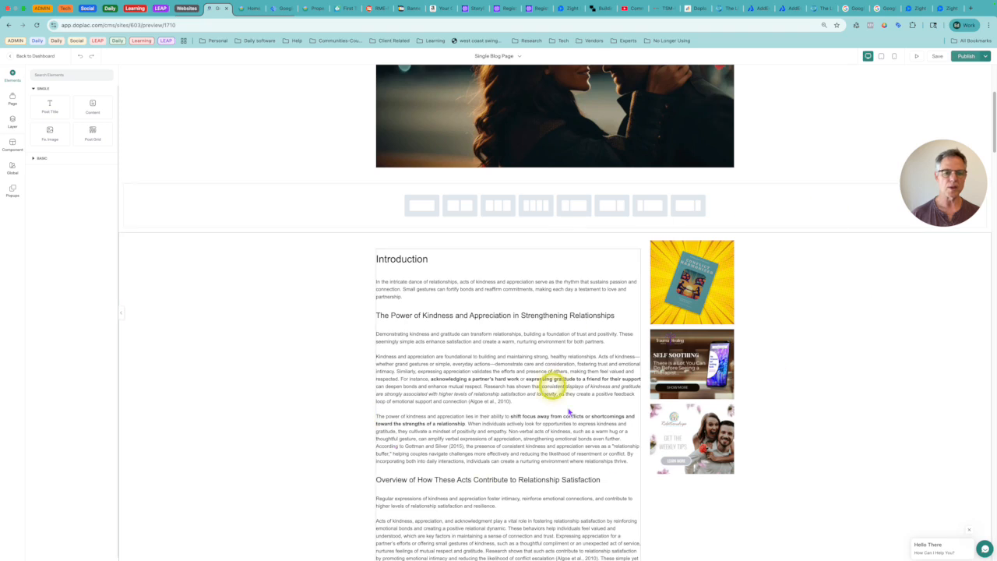
left_click(688, 208)
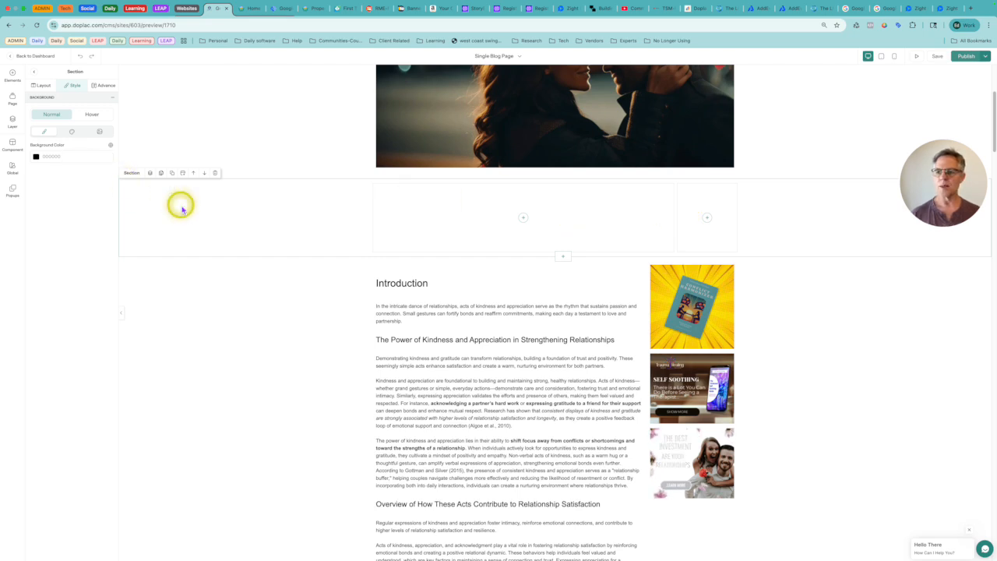
left_click(434, 314)
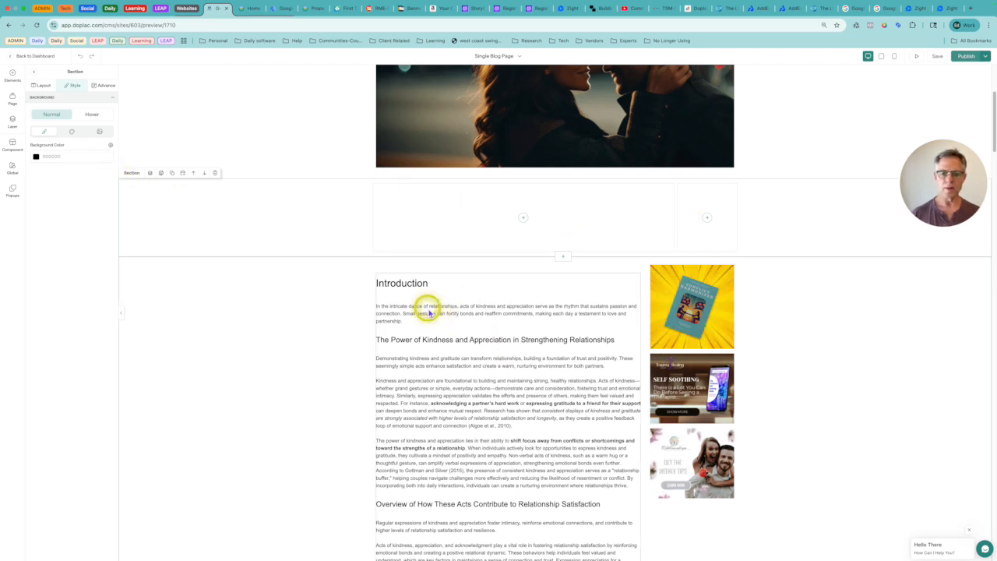
Place the post Content element in the new section's wide column and the featured image element in its narrow column
left_click(13, 75)
left_click_drag(96, 104, 477, 207)
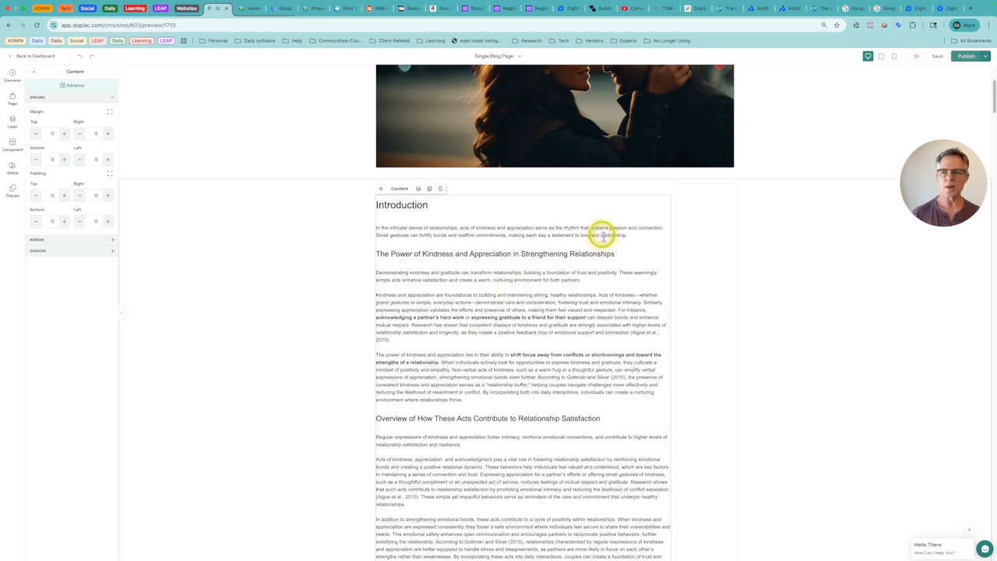
left_click(36, 74)
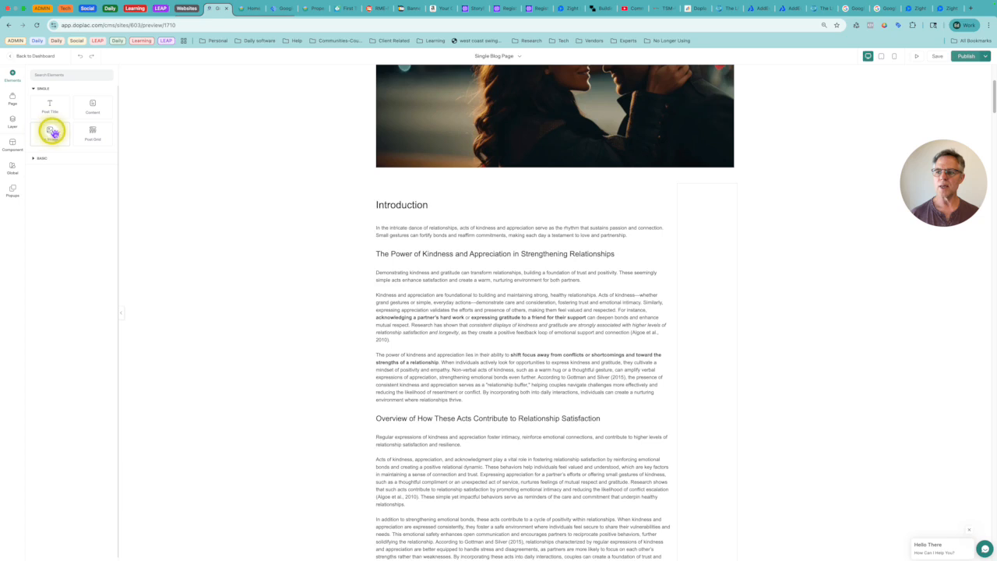
left_click_drag(51, 134, 713, 215)
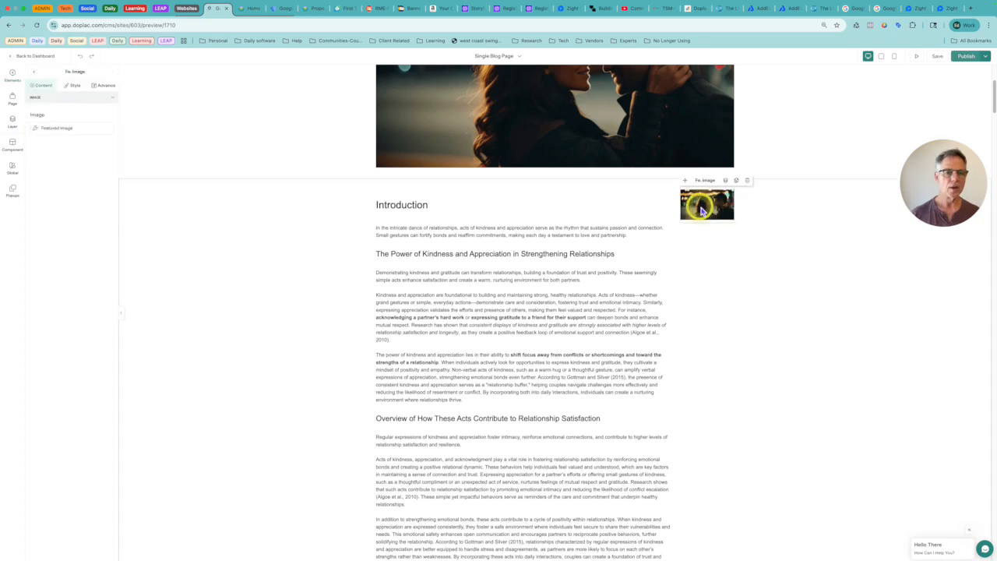
left_click(705, 207)
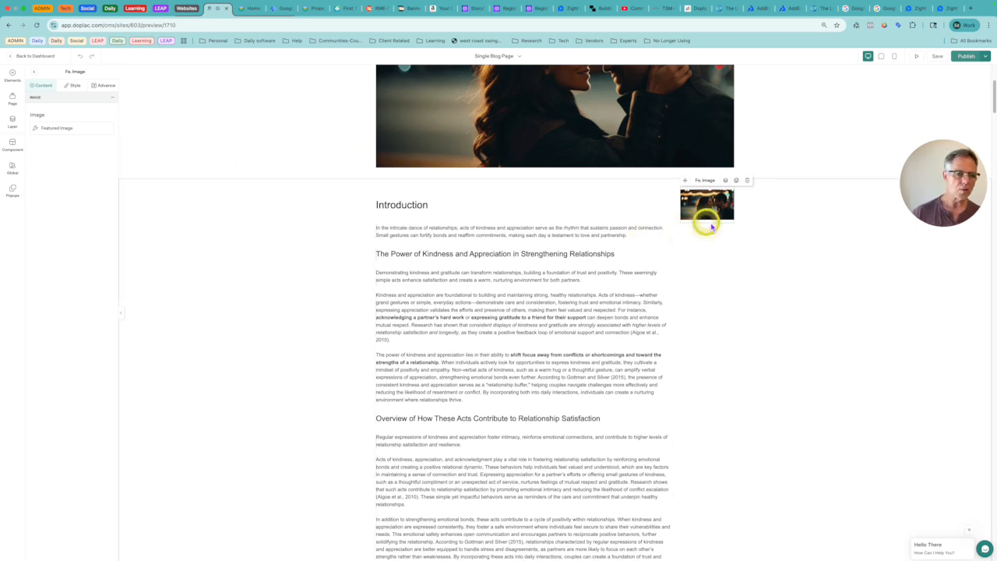
left_click(572, 180)
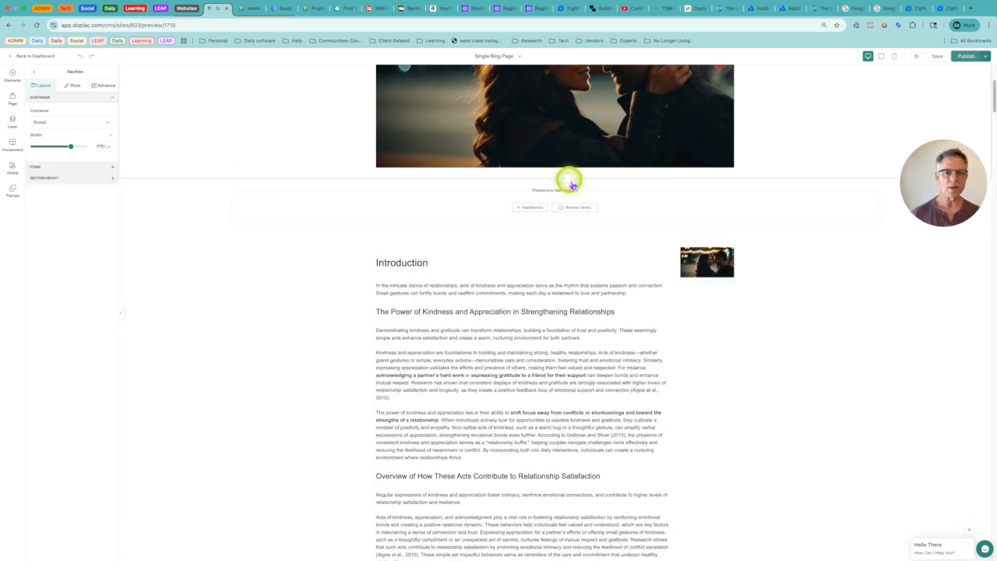
left_click(531, 208)
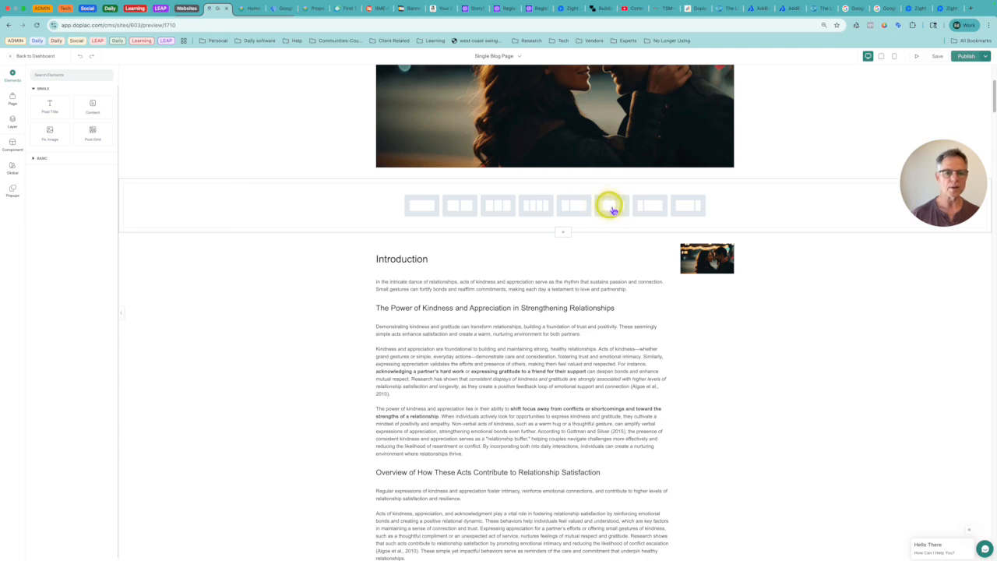
left_click(352, 215)
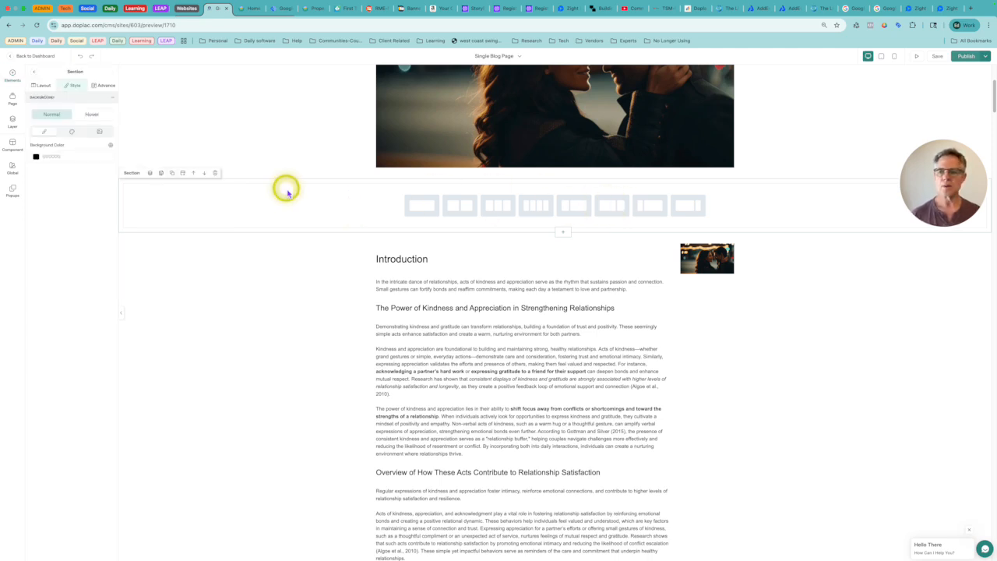
left_click(216, 174)
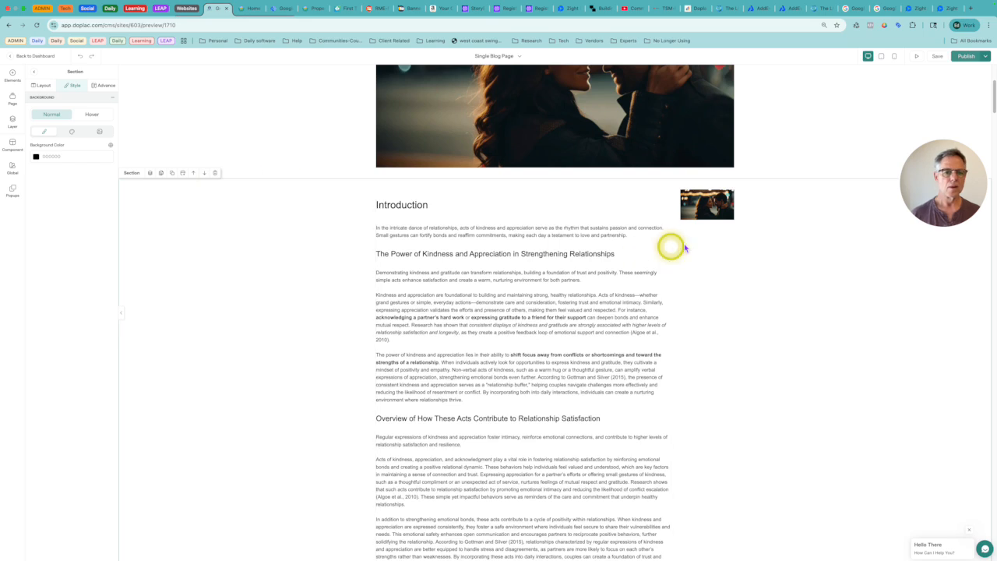
Delete the featured image element from the narrow column beside the article content
scroll(693, 193, "down", 1)
left_click(694, 193)
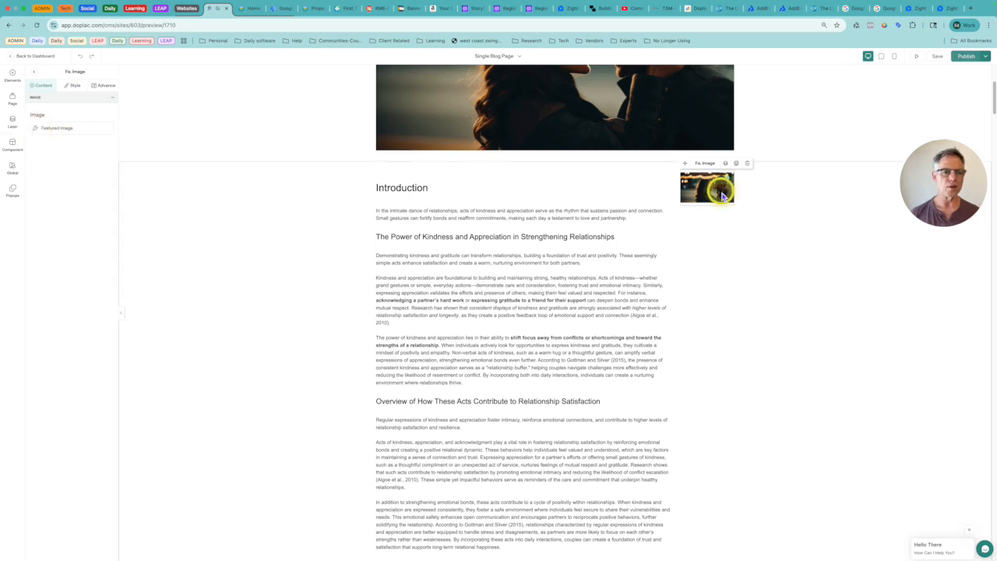
scroll(717, 196, "up", 2)
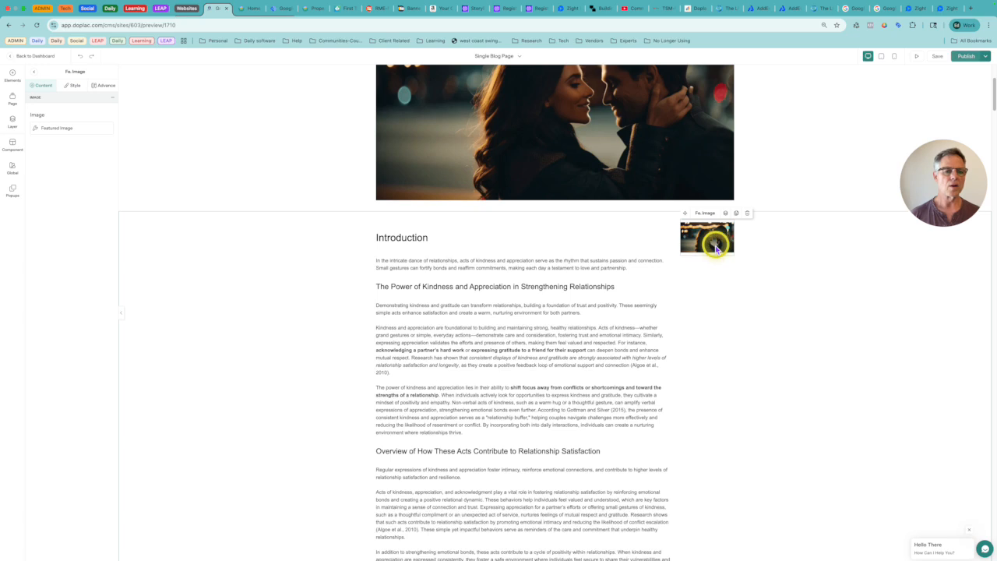
left_click(747, 214)
left_click(714, 244)
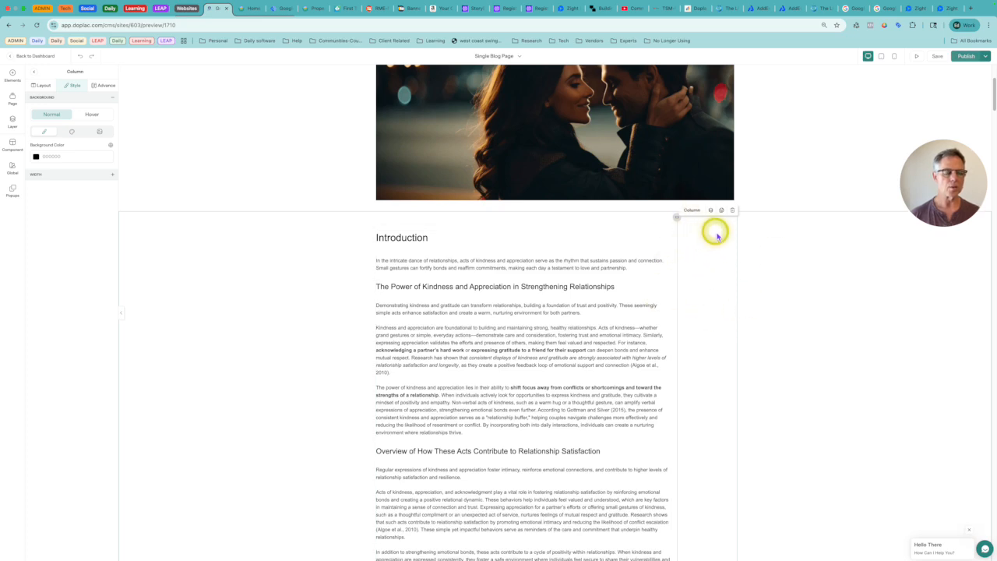
Examine the article content and empty narrow column of the new section, down to the original content section beneath it
left_click(37, 78)
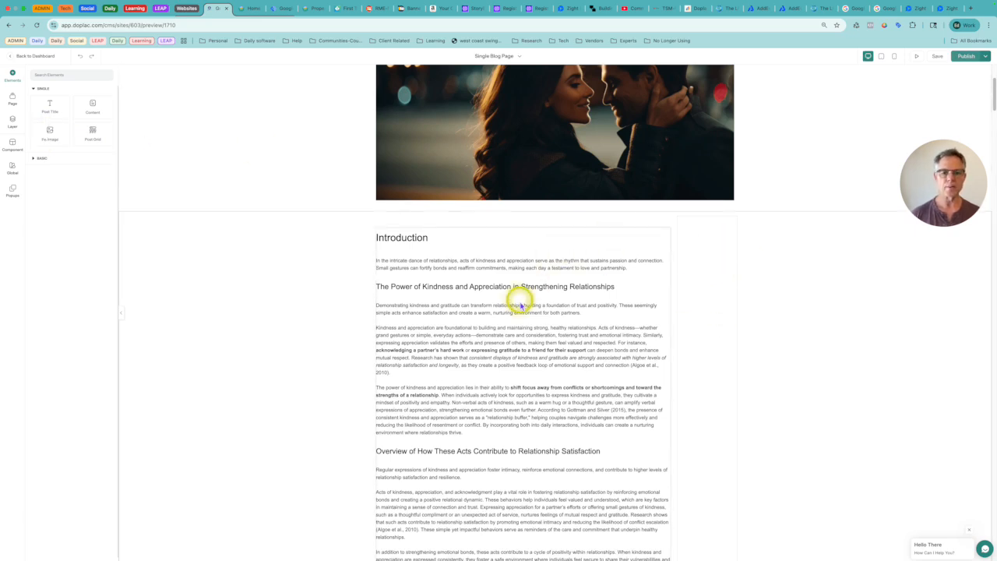
scroll(520, 306, "down", 4)
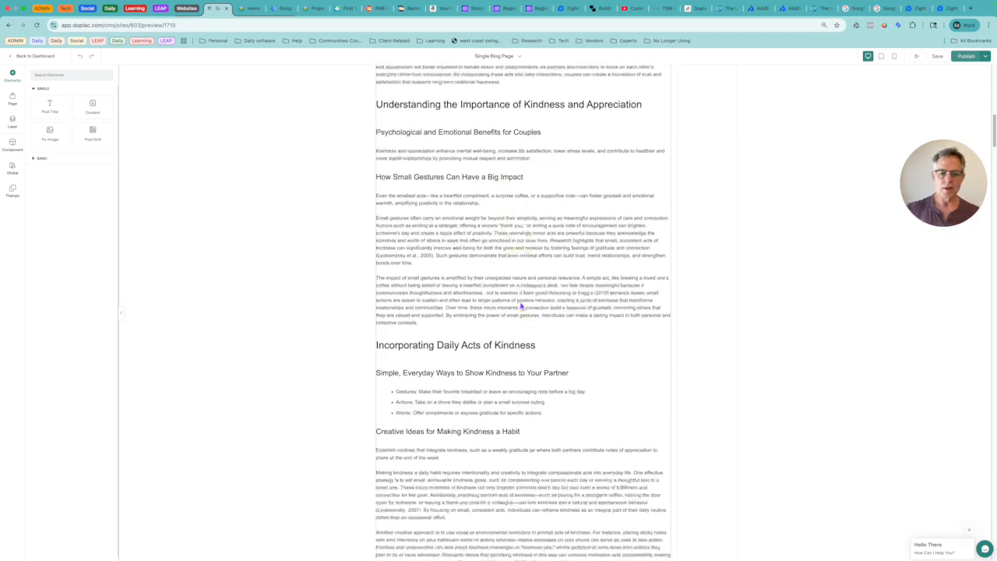
scroll(521, 306, "up", 6)
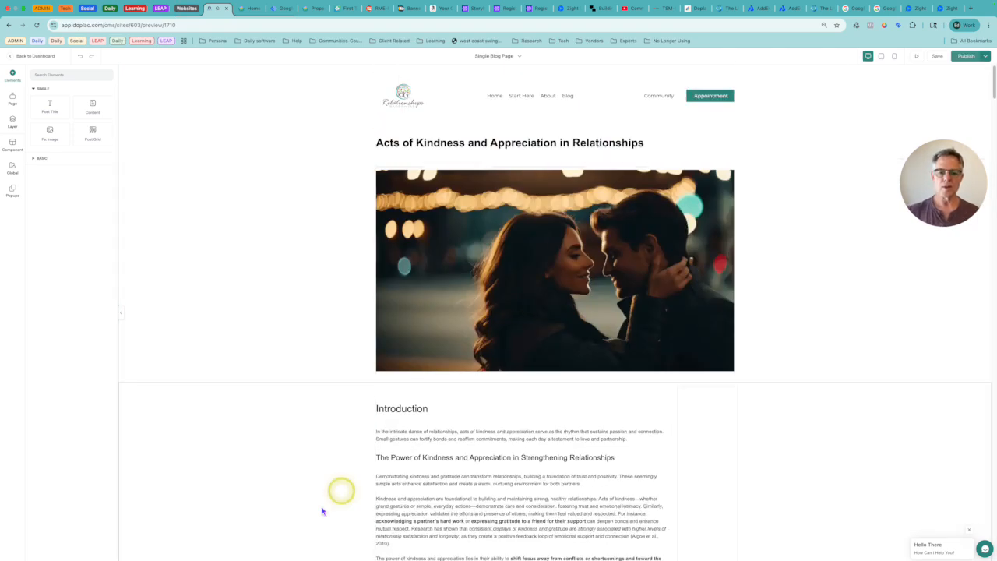
left_click(294, 538)
scroll(293, 538, "down", 4)
scroll(294, 537, "down", 7)
scroll(294, 537, "up", 9)
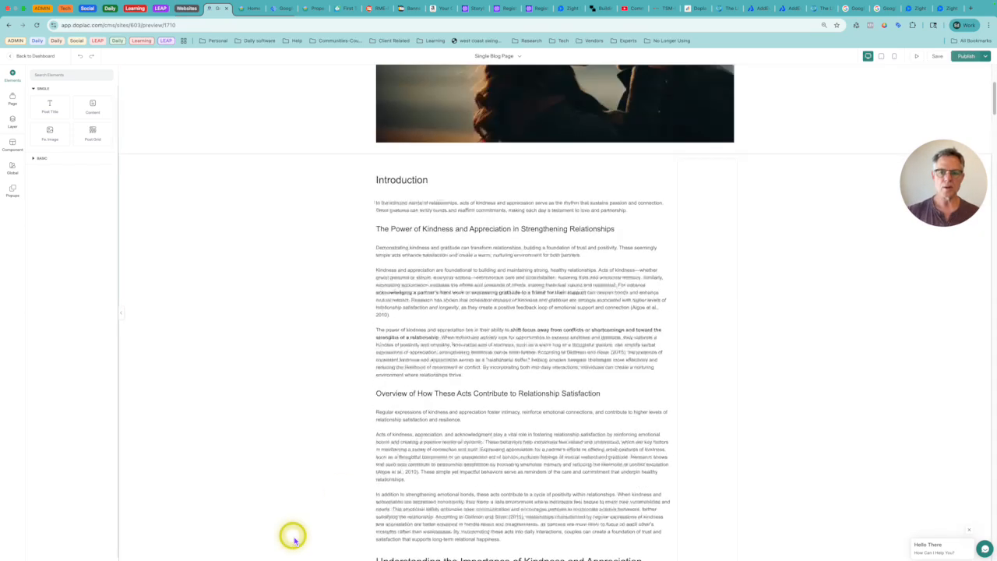
scroll(293, 539, "down", 20)
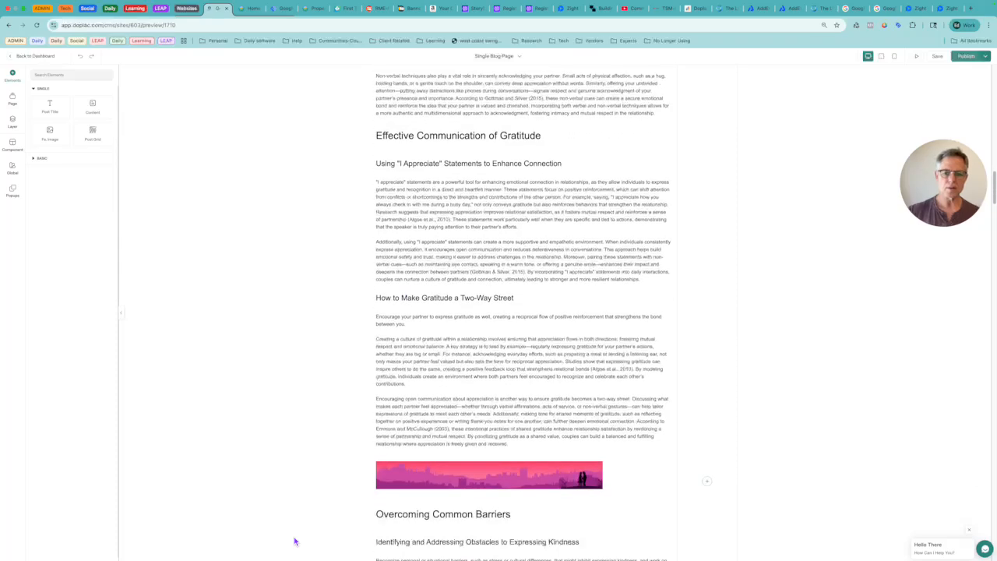
scroll(295, 541, "down", 20)
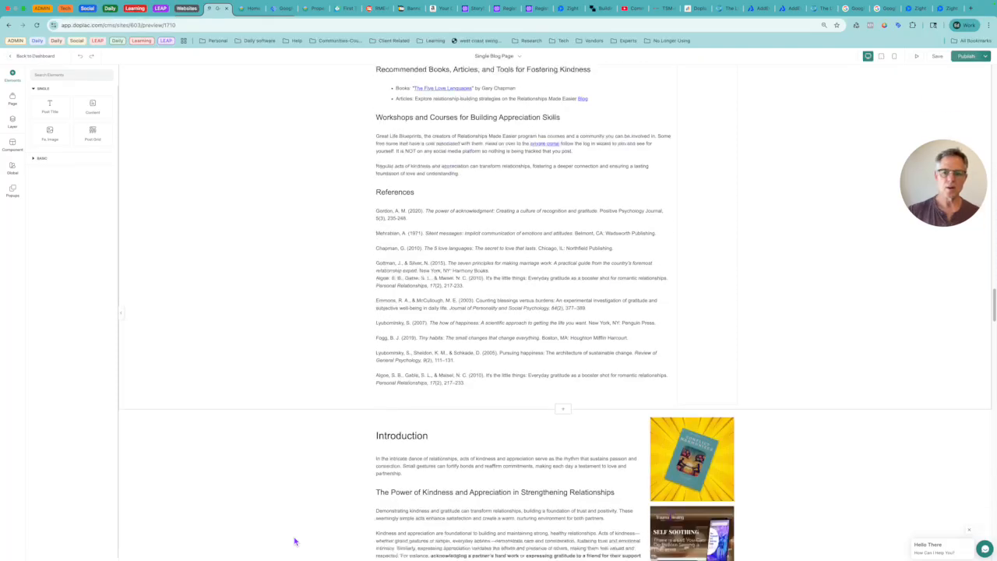
scroll(295, 541, "up", 20)
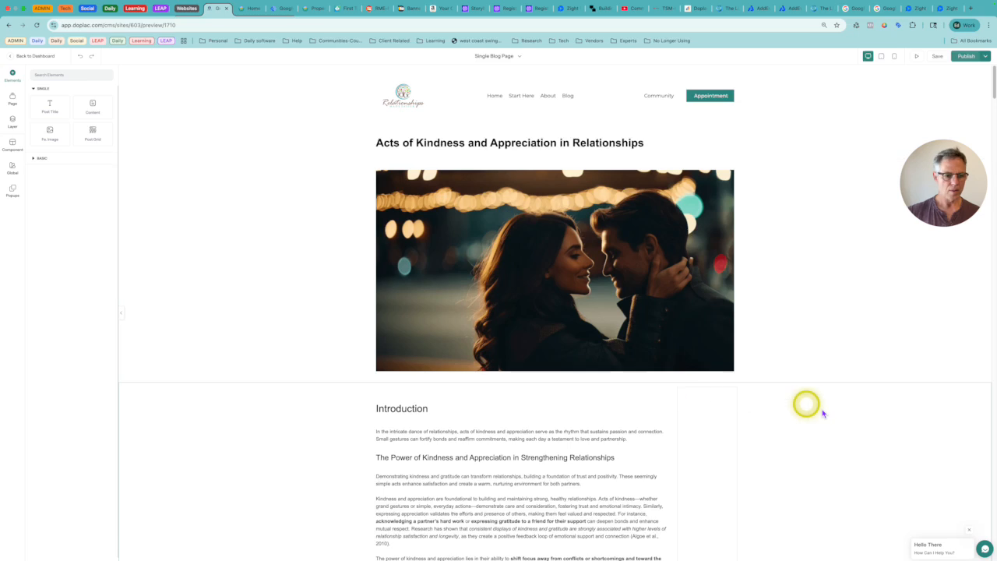
Delete the new two-column section, keeping the original content section with the sidebar ads
left_click(872, 417)
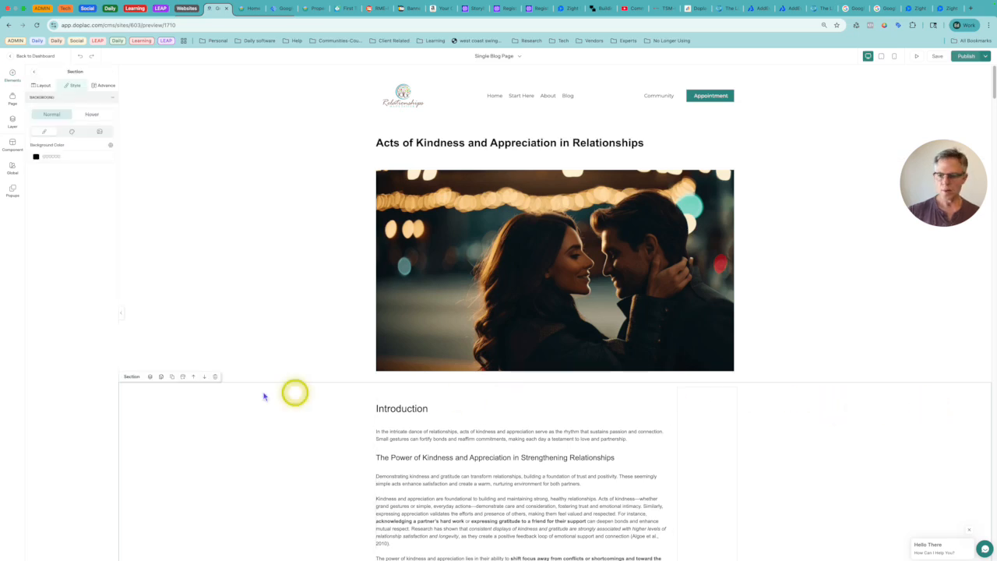
scroll(214, 378, "down", 5)
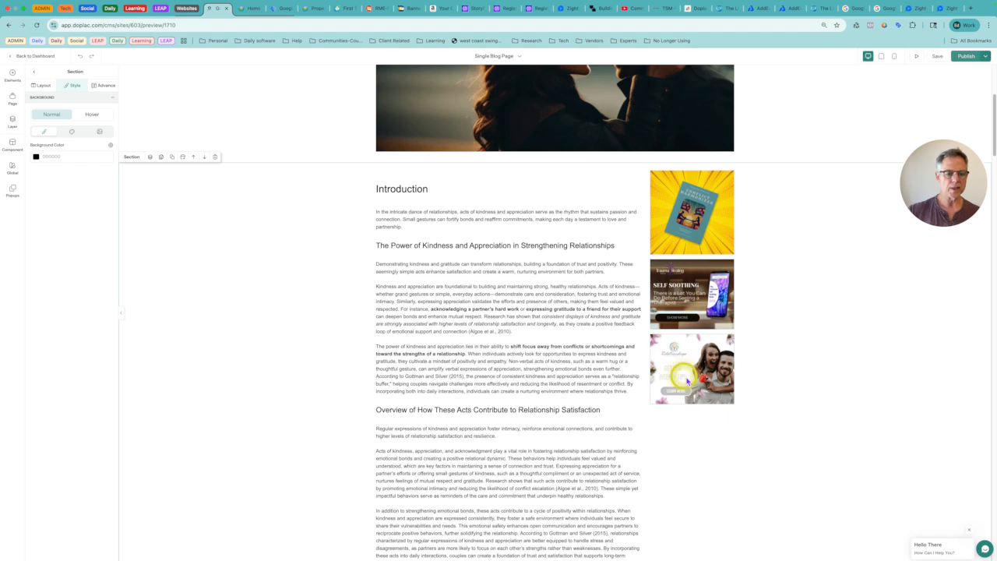
Examine the remaining template from the sidebar ads and in-article banner to the author bio and footer, plus the saved components list
scroll(445, 320, "down", 6)
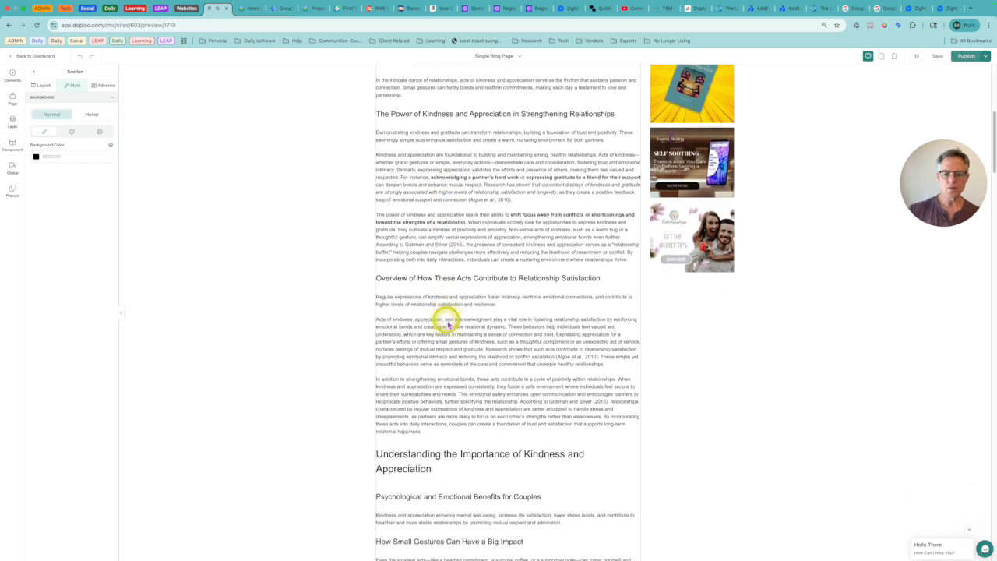
scroll(444, 320, "down", 12)
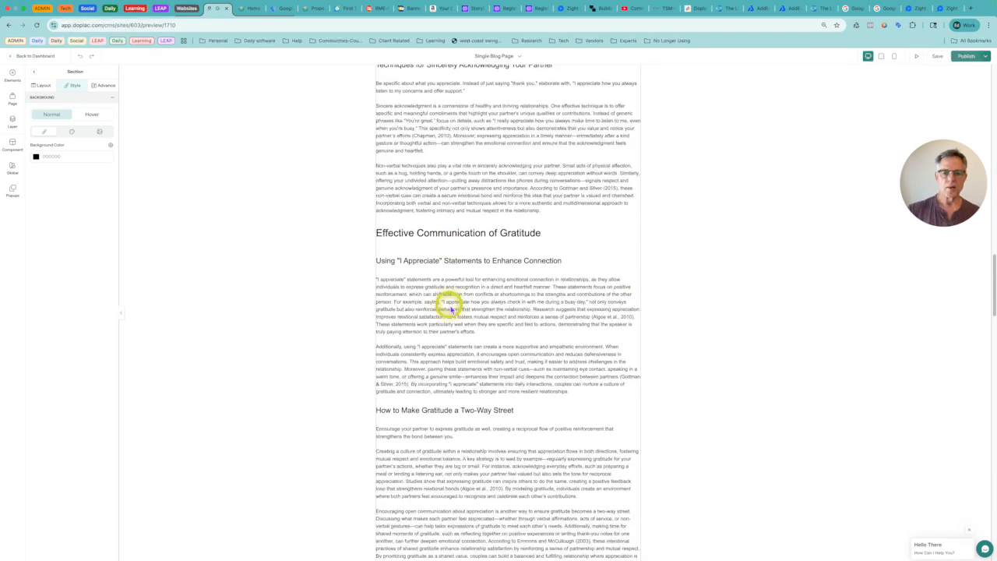
scroll(451, 308, "down", 10)
scroll(451, 307, "up", 5)
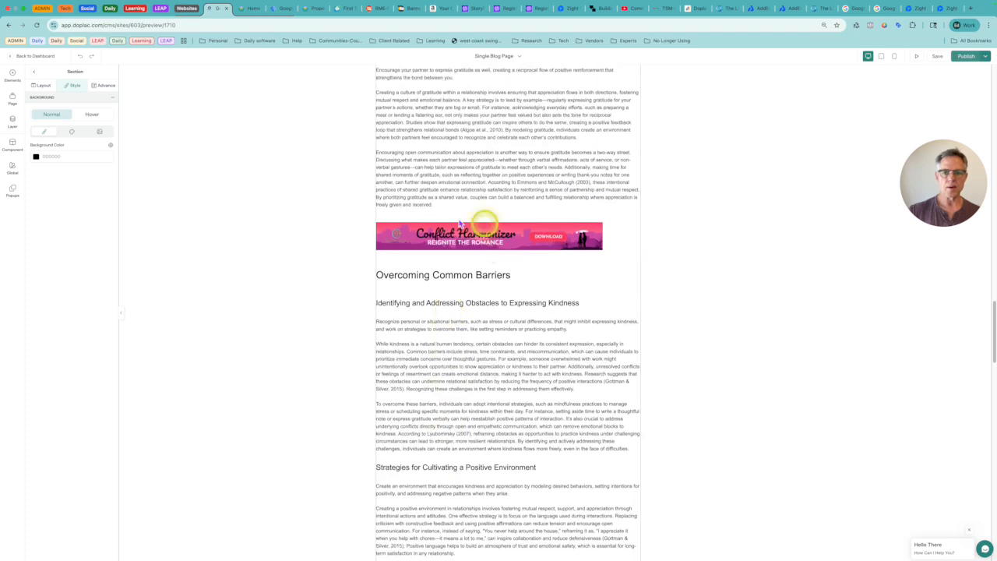
scroll(448, 345, "down", 7)
scroll(450, 347, "down", 8)
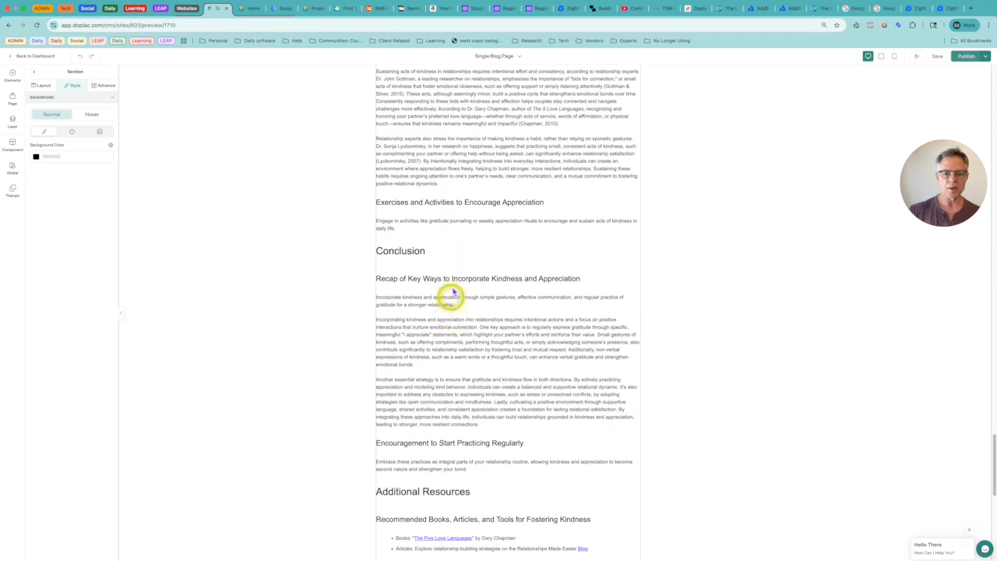
scroll(454, 291, "down", 8)
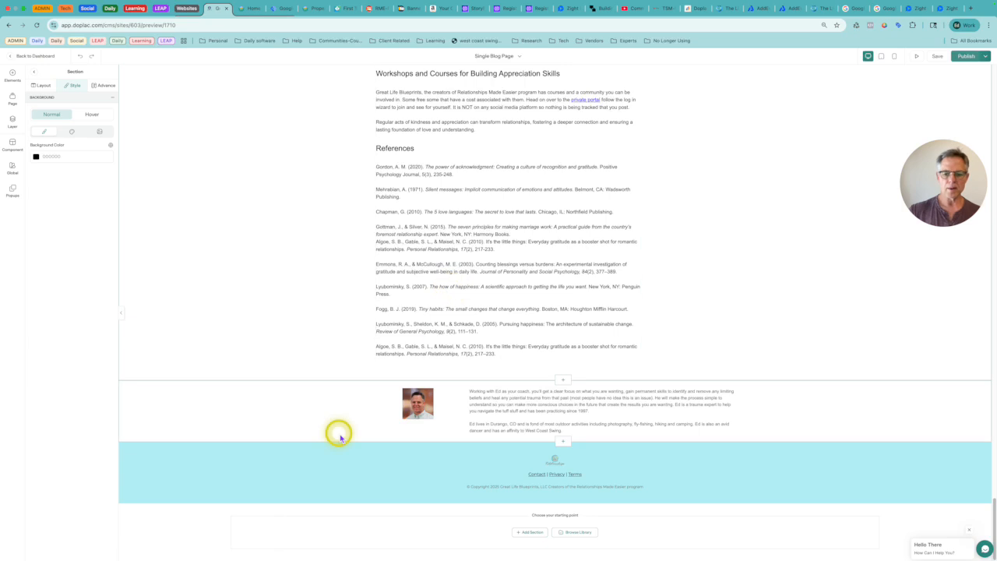
left_click(13, 142)
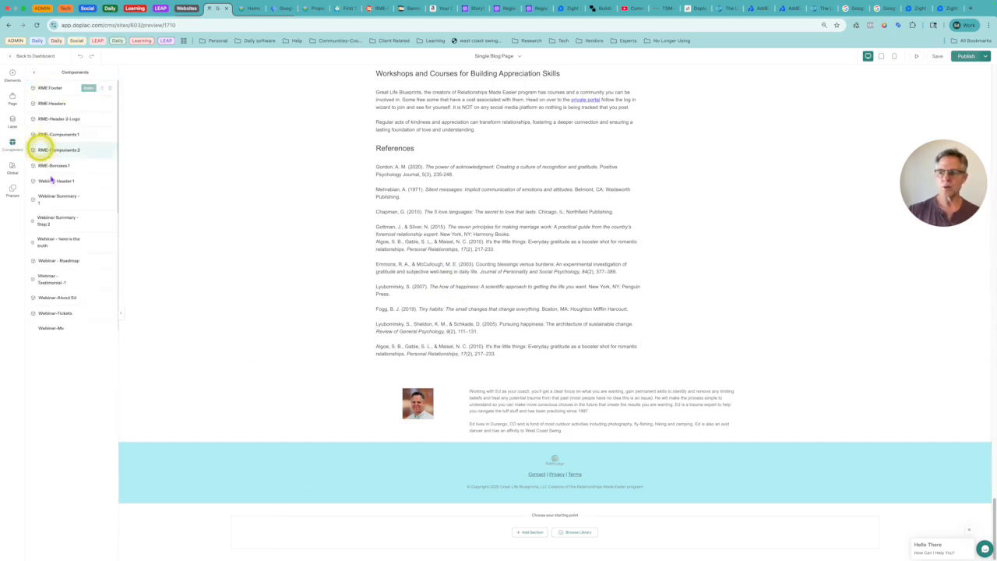
left_click(339, 425)
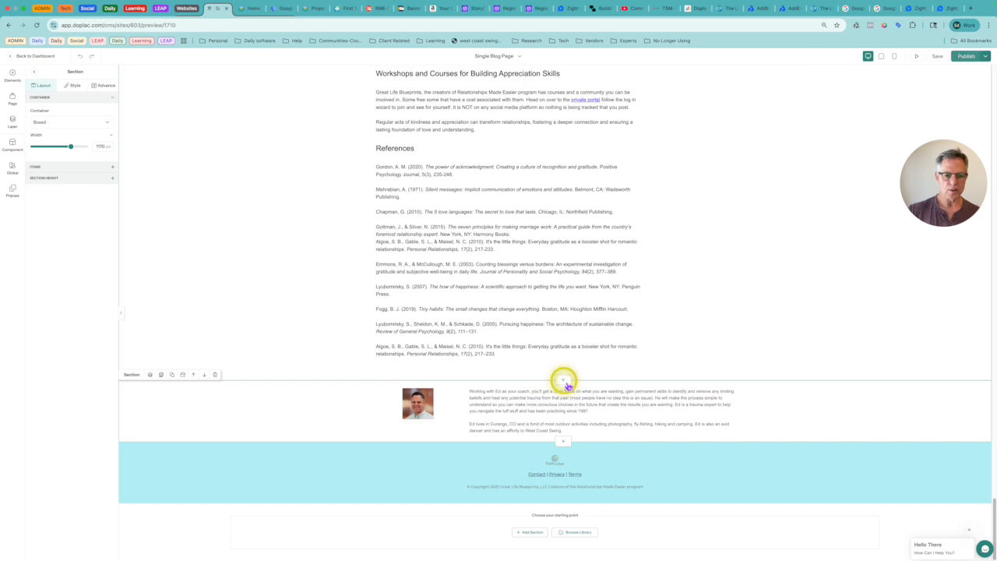
left_click(564, 381)
left_click(531, 411)
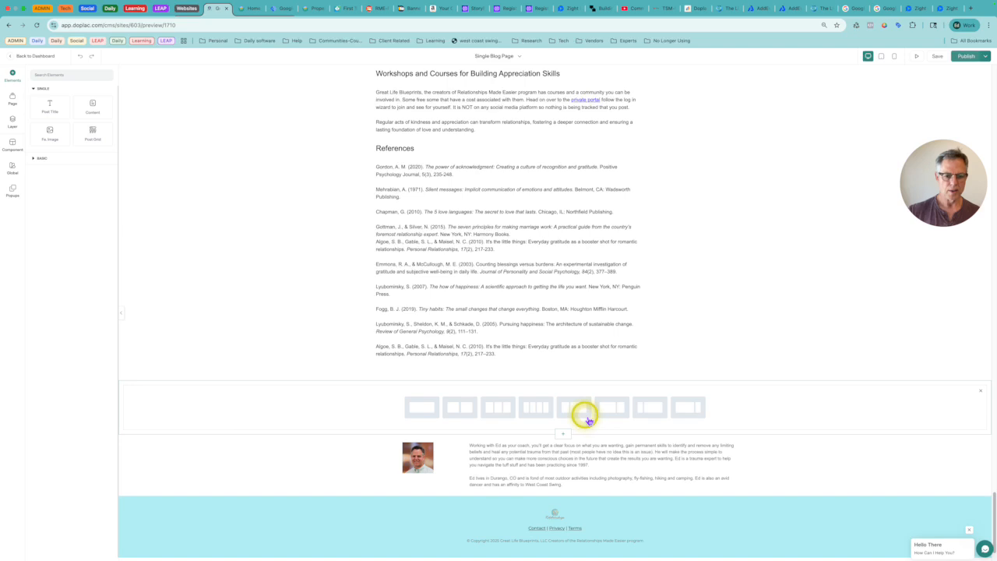
left_click(983, 394)
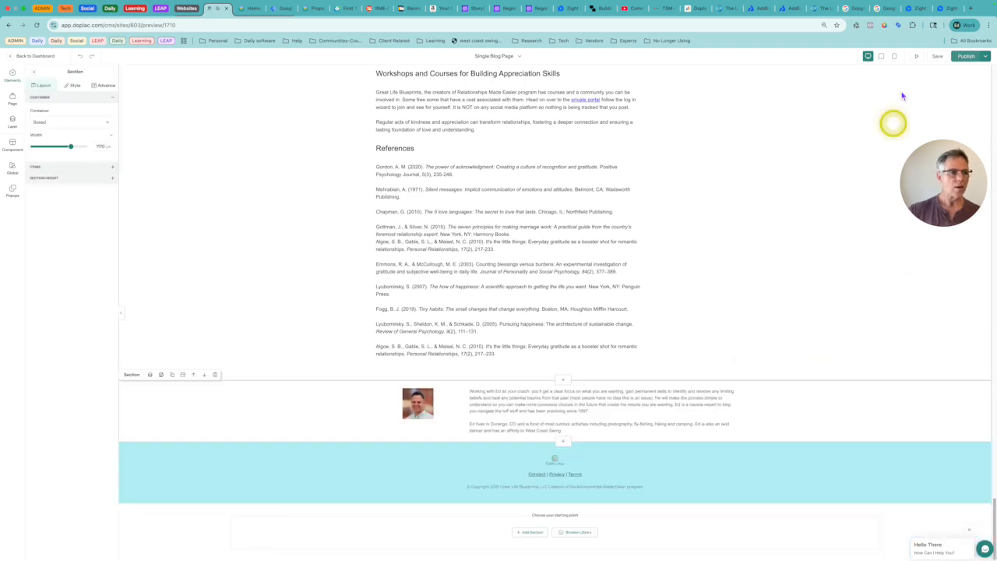
Save the Single Blog Page template and return to the site's Design & Pages overview
left_click(939, 56)
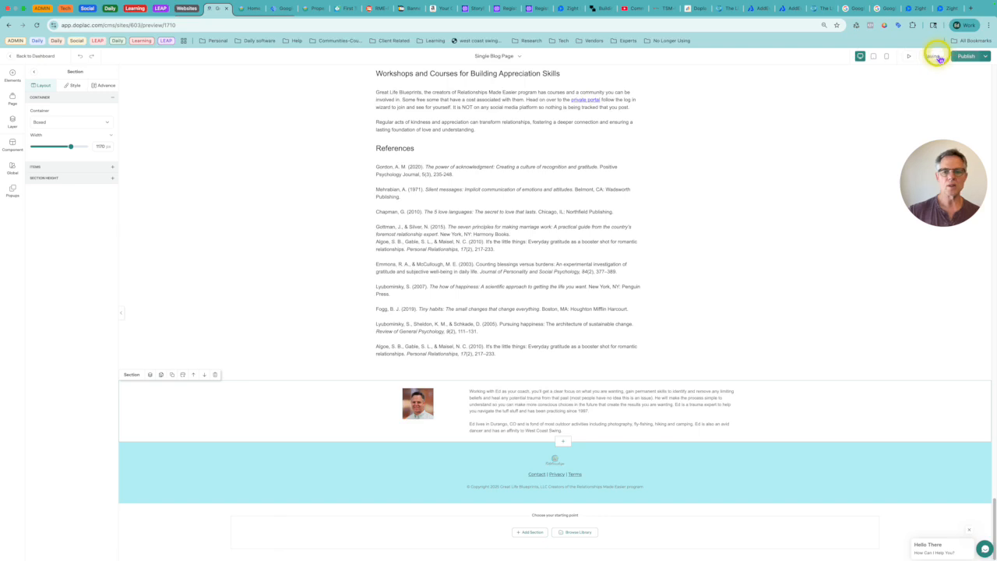
scroll(429, 201, "up", 20)
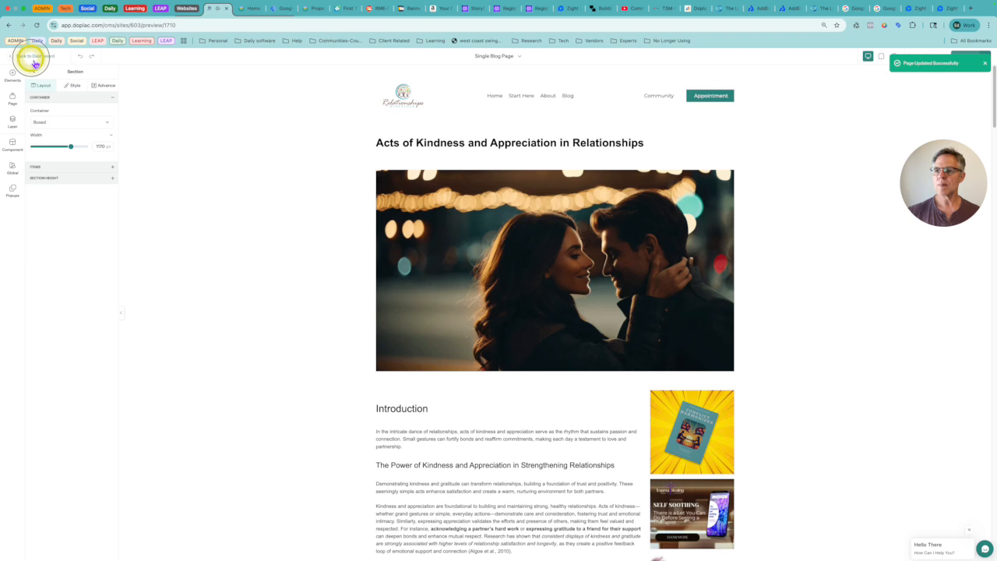
left_click(34, 62)
Go to the site's list of posts and open the draft post "Goal-Setting for a Shared Future" for editing
mouse_move(161, 275)
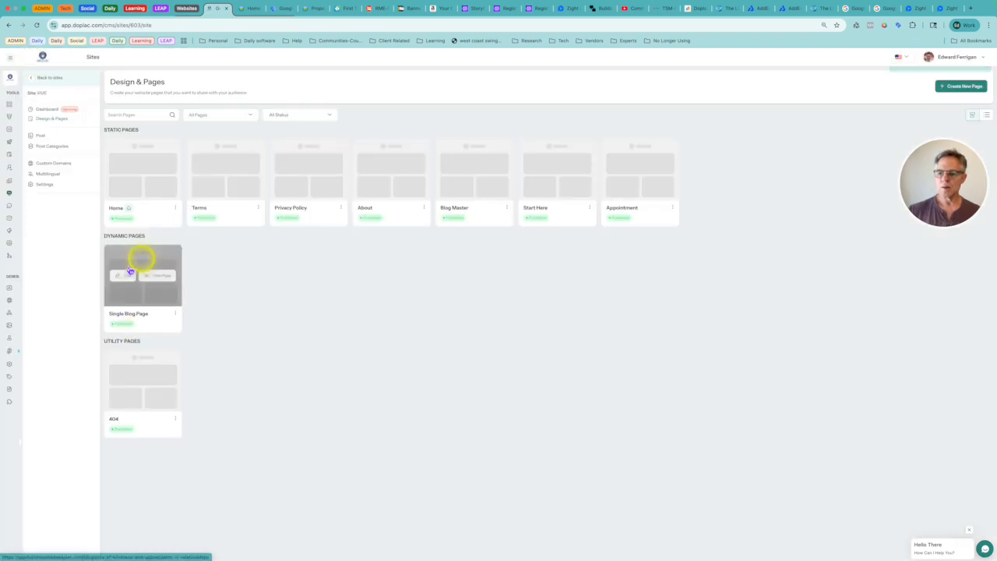
mouse_move(461, 166)
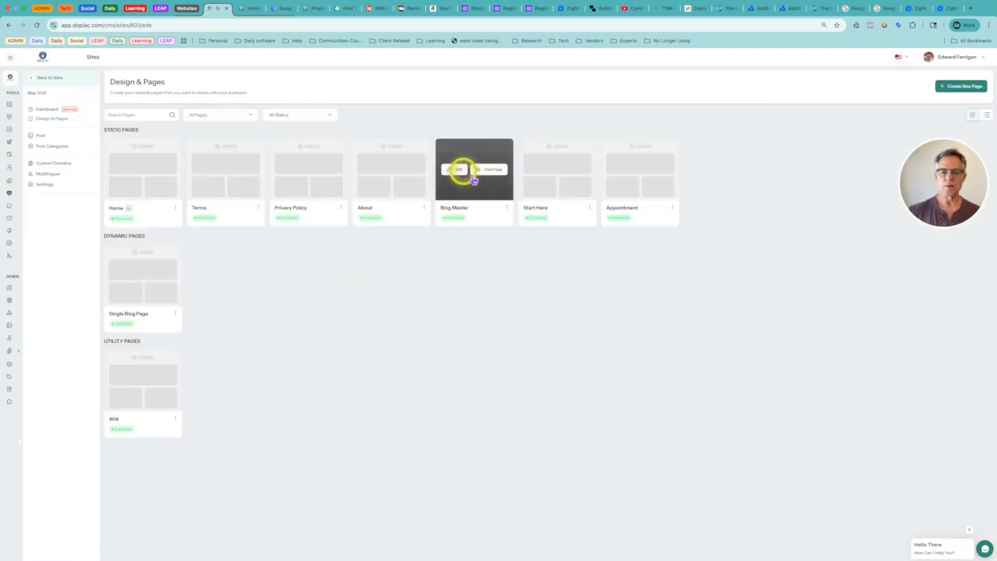
mouse_move(111, 262)
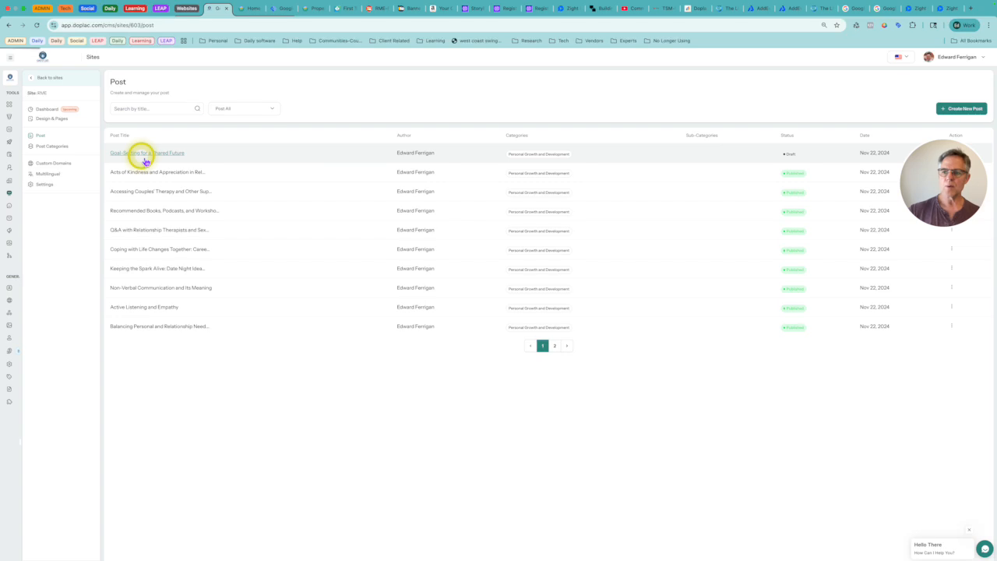
left_click(145, 155)
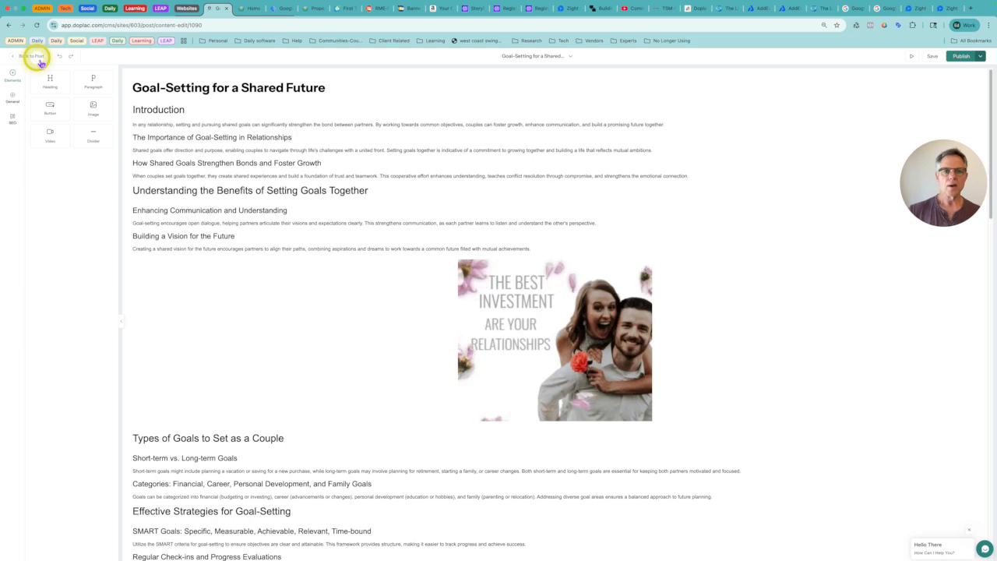
Leave the post editor without saving the changes and return to the site's Design & Pages overview
left_click(28, 59)
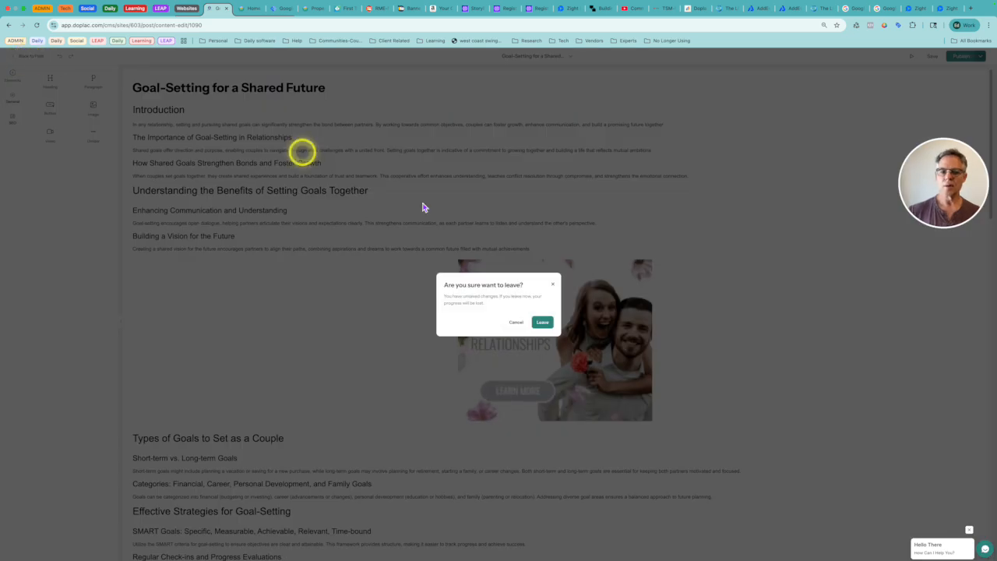
left_click(543, 324)
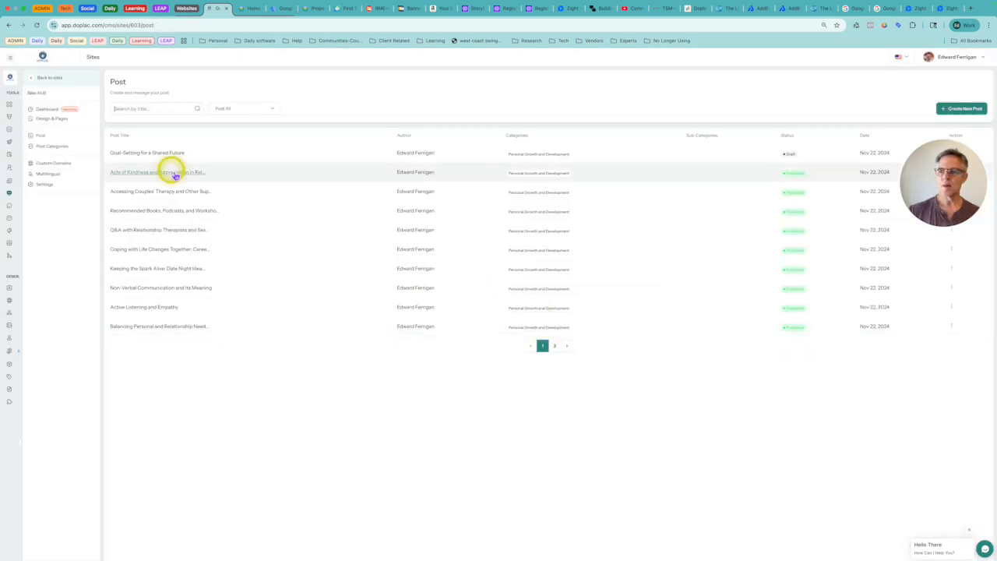
left_click(45, 124)
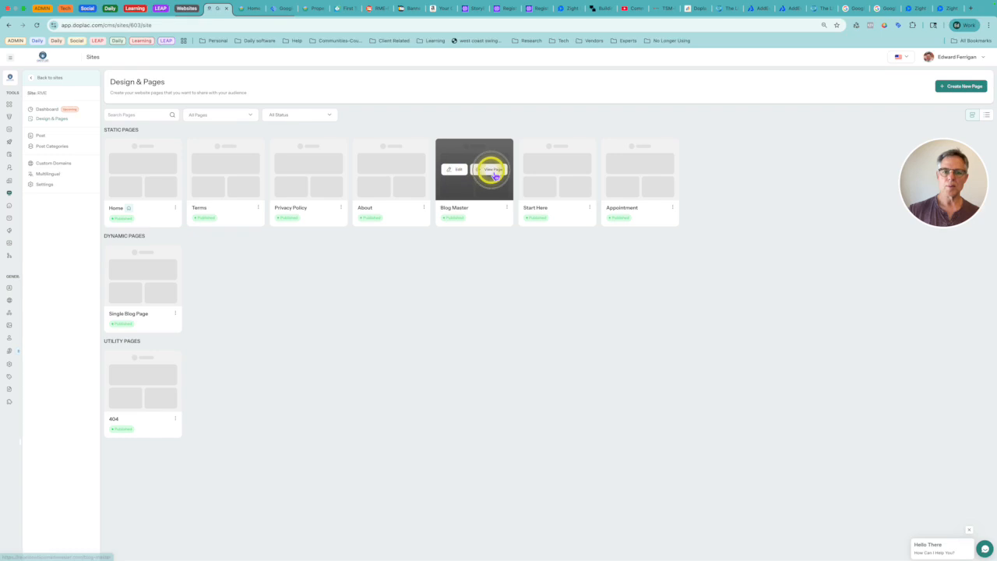
View the live Blog Master page, open the post "Effective Conflict Resolution Strategies" and examine its title, image, content, sidebar ads, author bio and footer
left_click(491, 170)
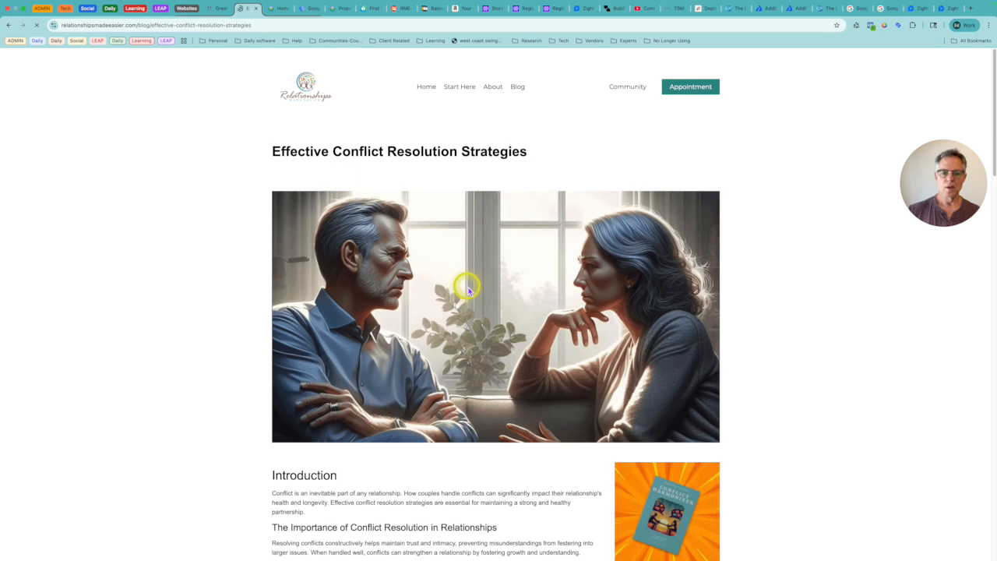
scroll(458, 319, "down", 5)
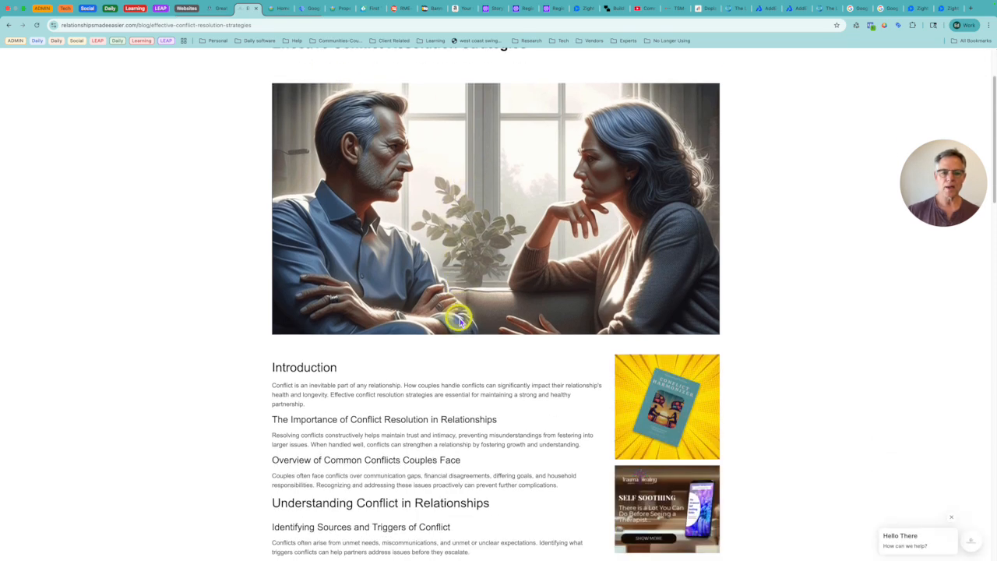
scroll(657, 357, "down", 6)
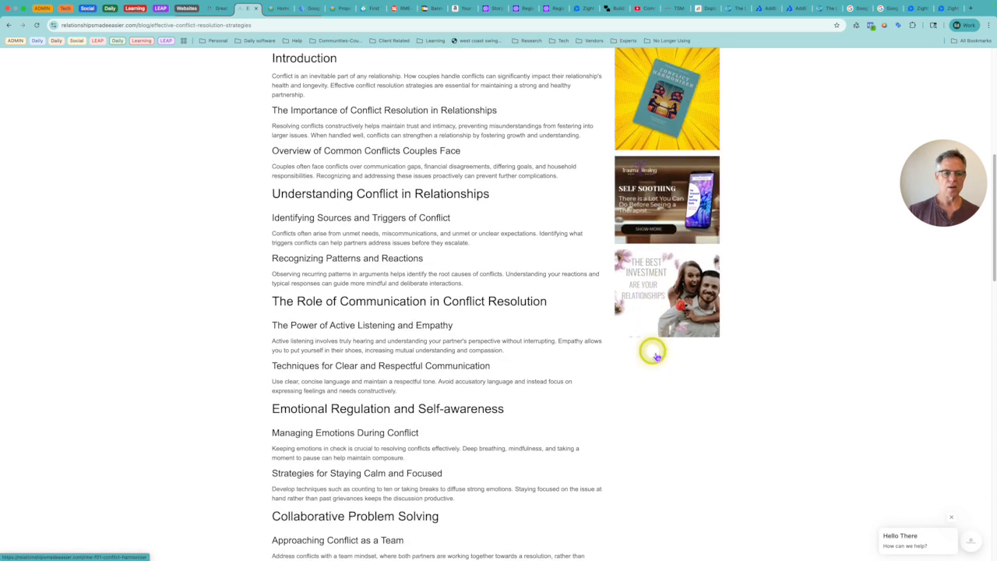
scroll(418, 189, "down", 6)
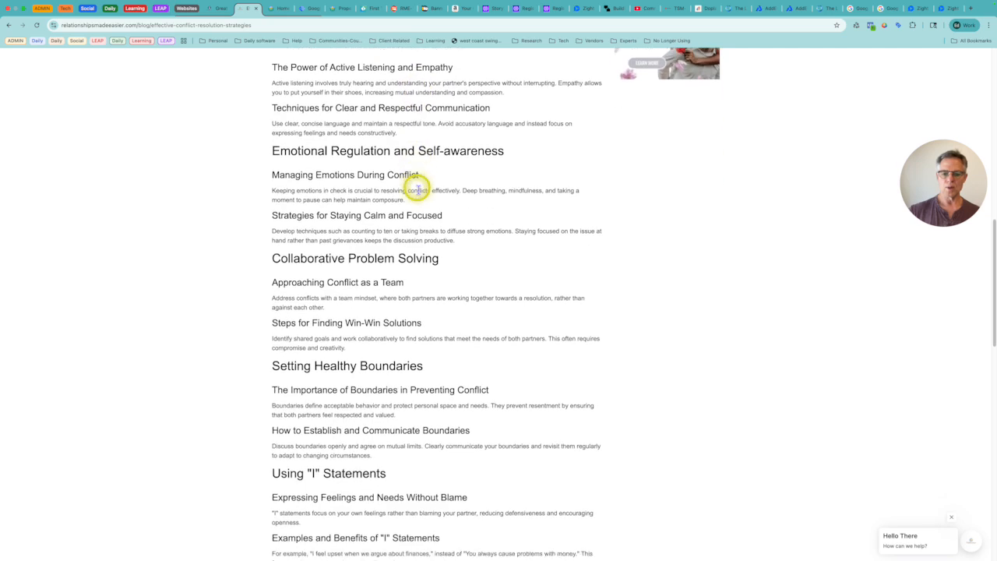
scroll(418, 189, "up", 17)
scroll(494, 269, "down", 6)
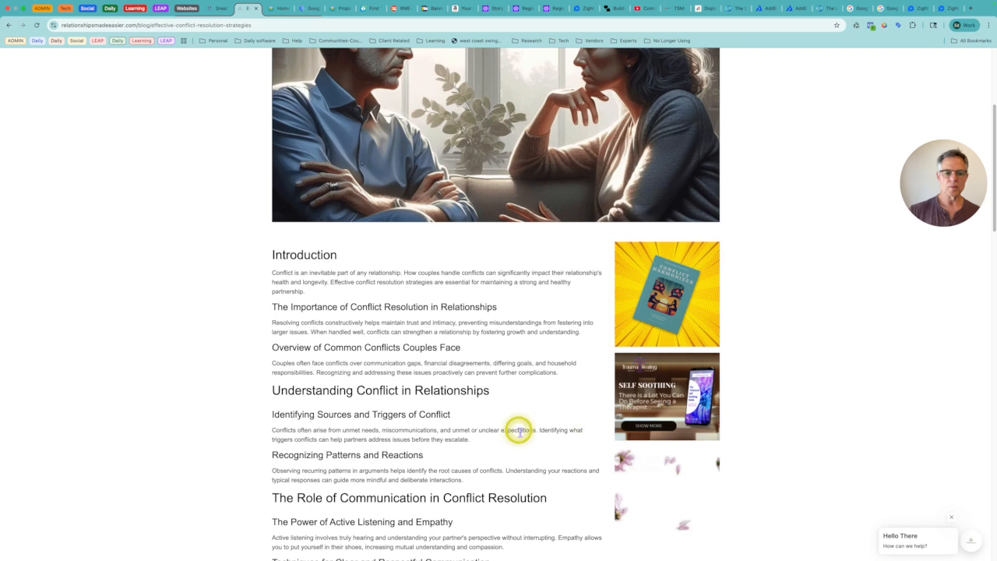
scroll(489, 378, "down", 15)
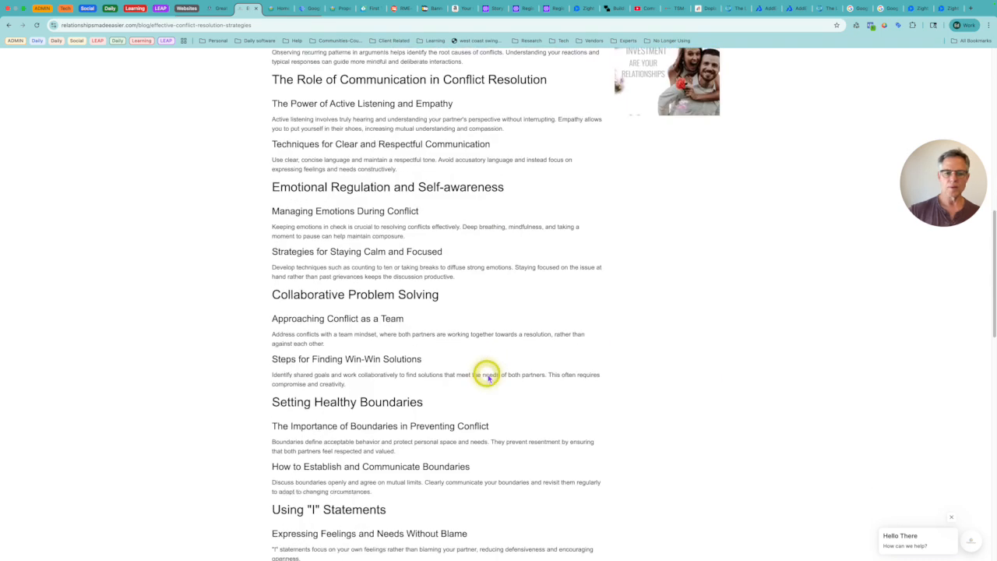
scroll(489, 378, "down", 15)
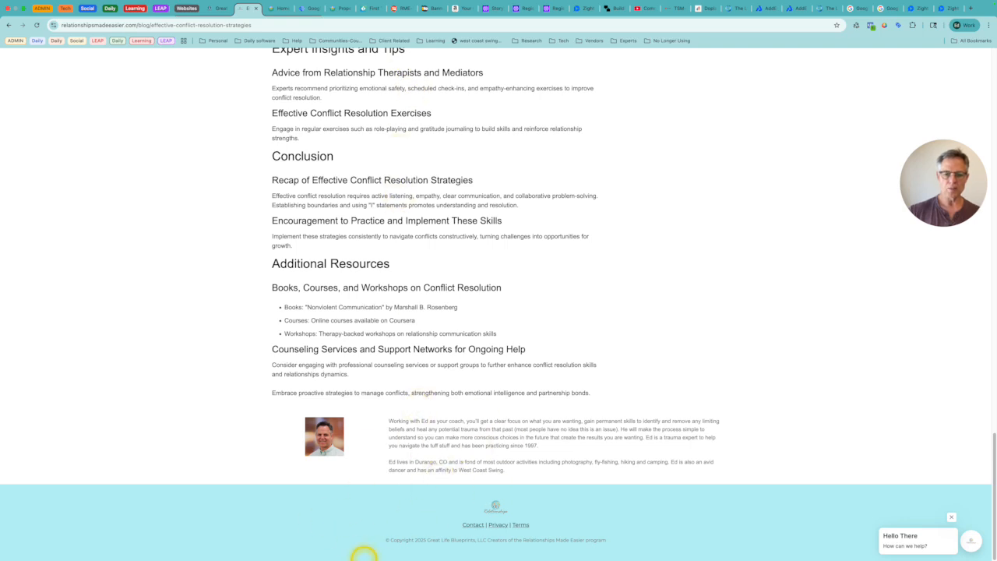
scroll(474, 296, "up", 20)
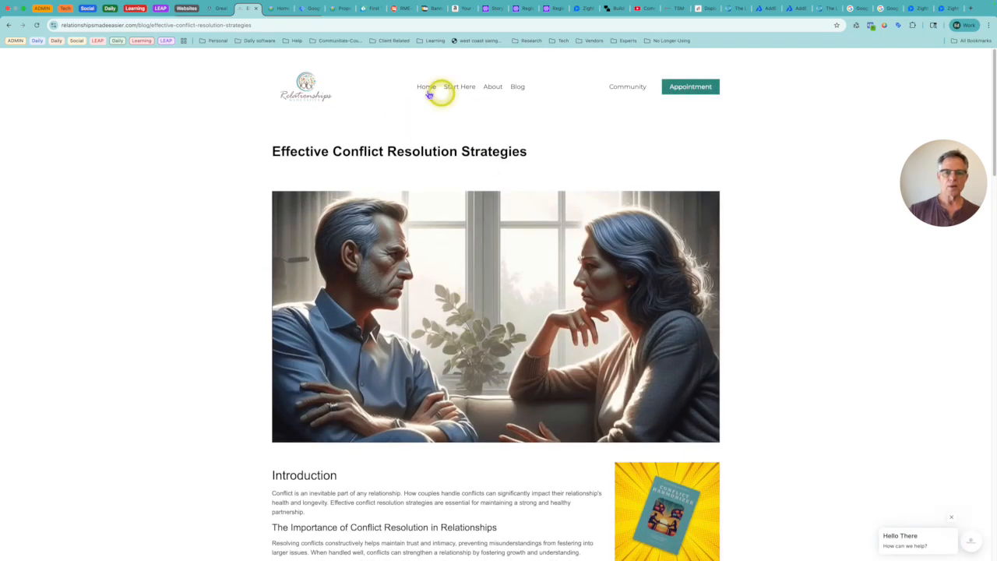
scroll(585, 425, "down", 4)
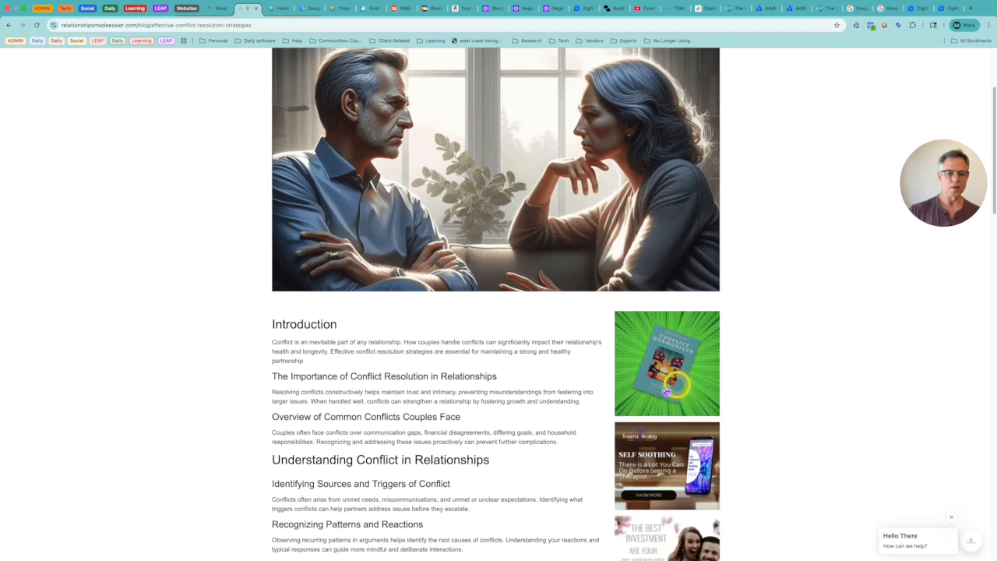
scroll(481, 381, "up", 4)
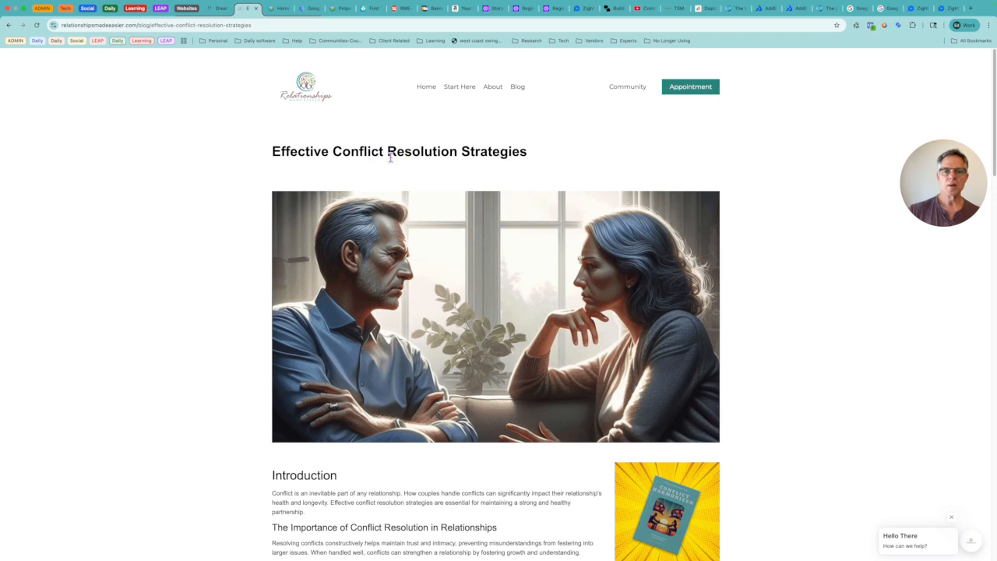
scroll(389, 156, "down", 4)
scroll(390, 158, "up", 4)
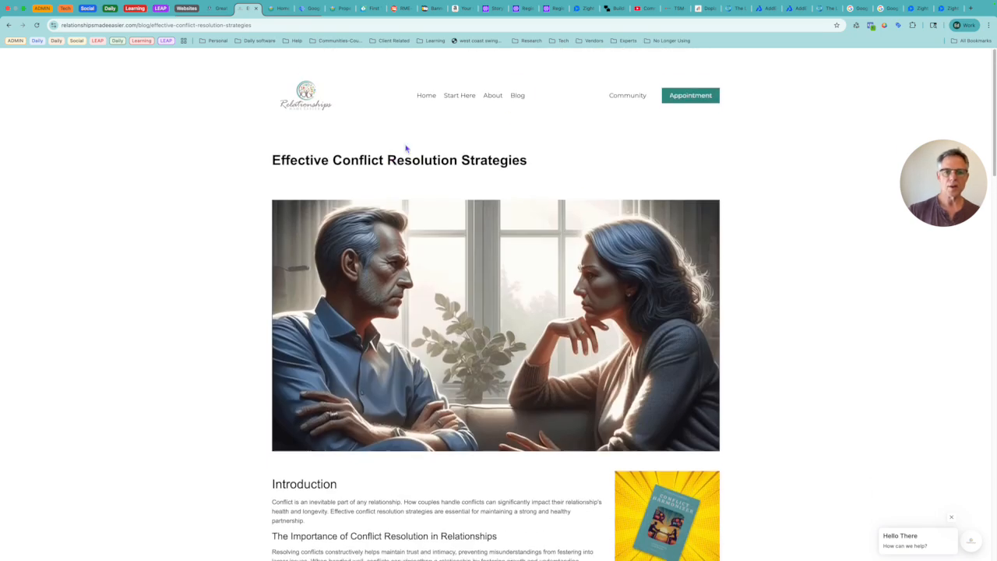
Go to the live blog listing, open "Keeping the Spark Alive: Date Night Ideas and Adventures" and examine its title, image, introduction and sidebar ads
left_click(523, 88)
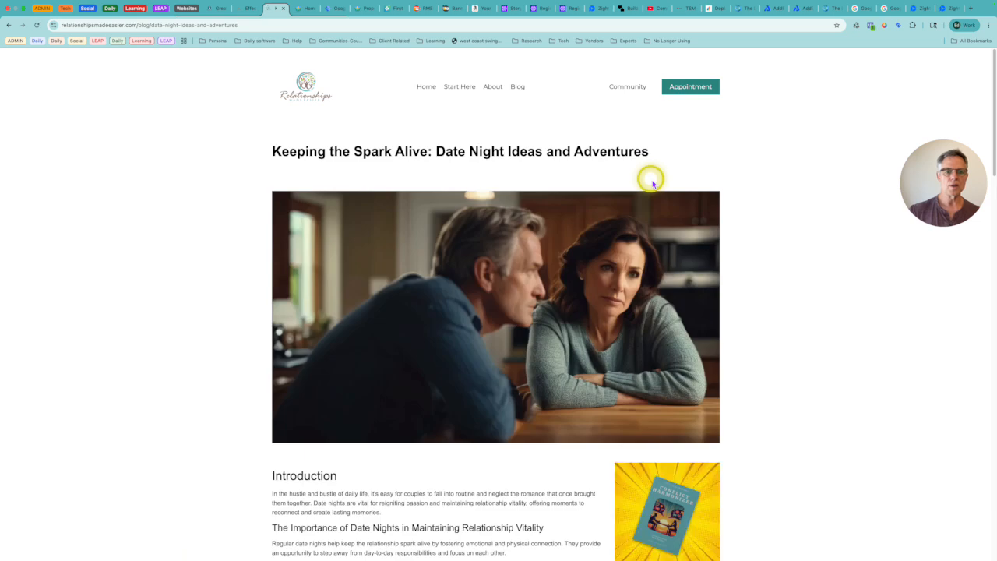
scroll(479, 312, "down", 3)
scroll(468, 273, "up", 3)
scroll(516, 294, "down", 3)
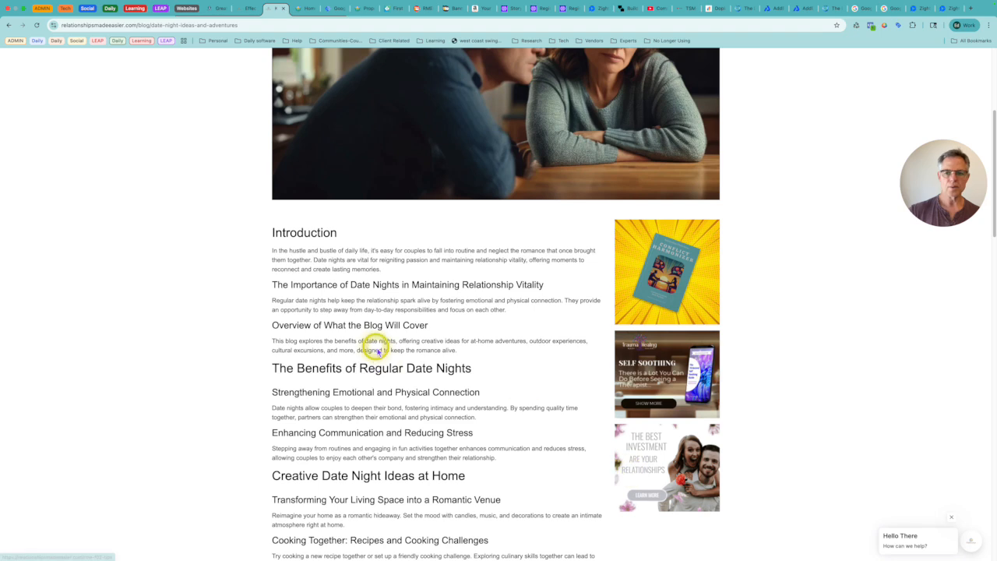
Close both published blog posts and return to the site's Design & Pages overview
left_click(284, 10)
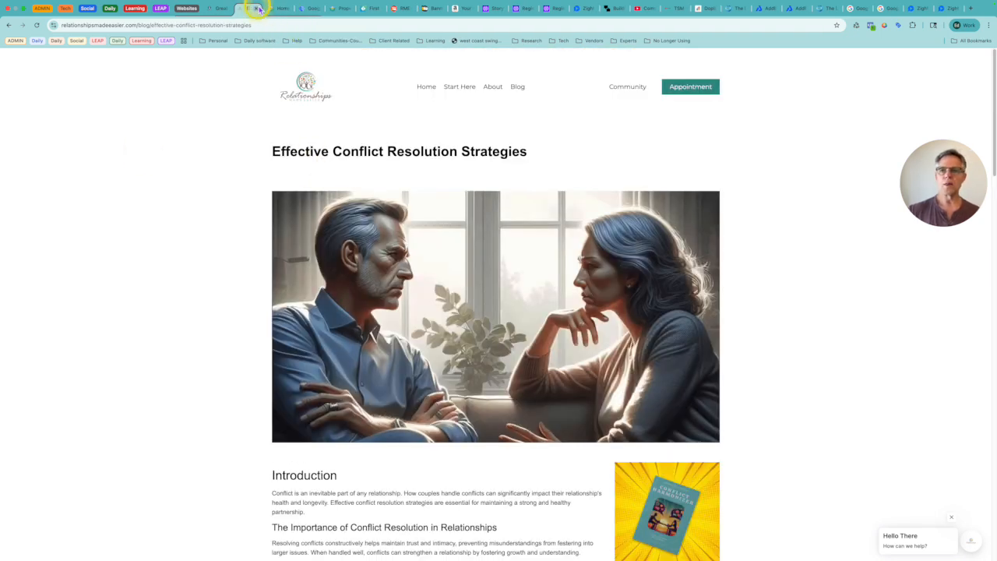
left_click(256, 11)
left_click(214, 11)
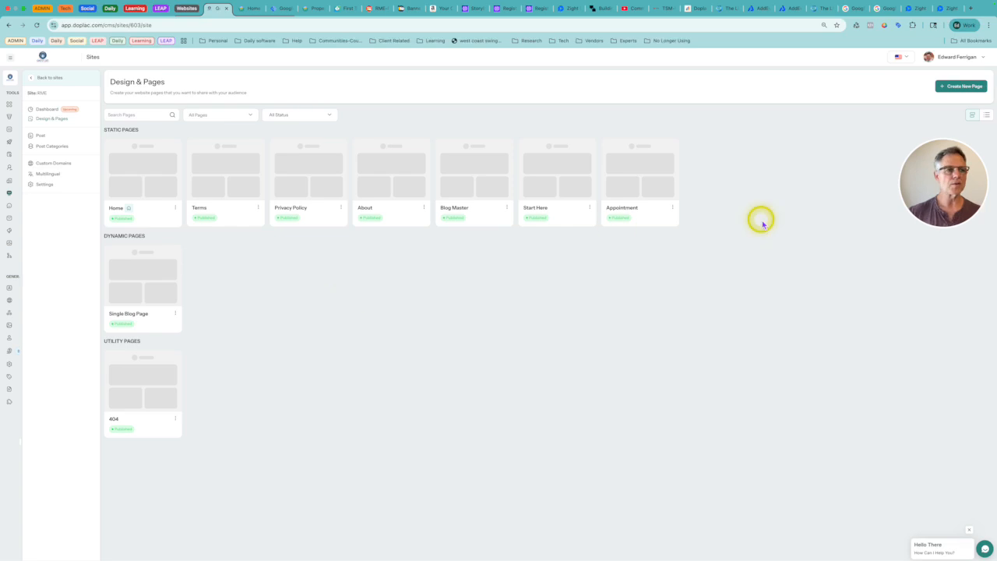
mouse_move(819, 3)
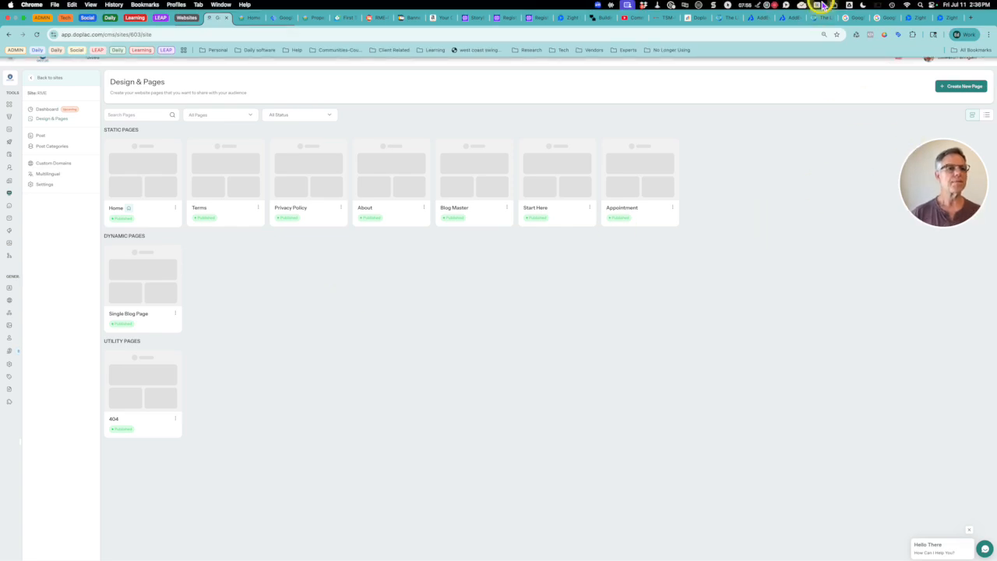